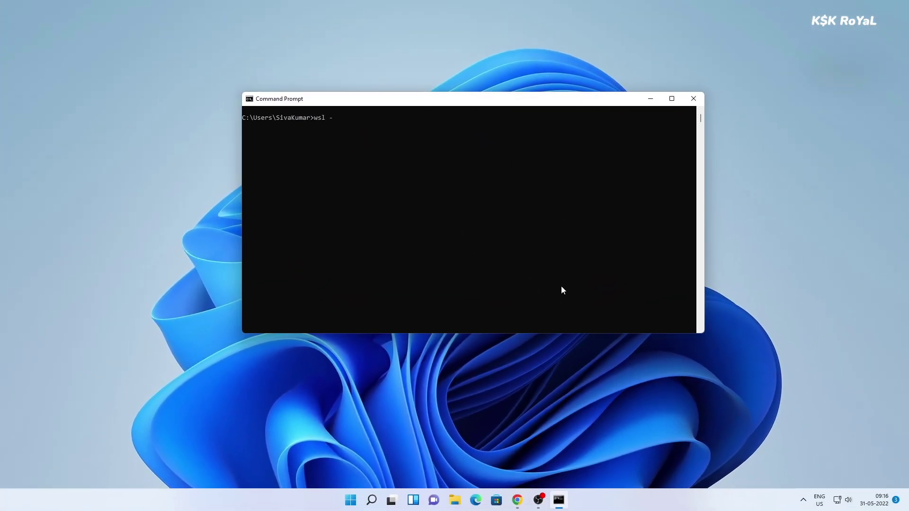
- List installed WSL distros with wsl -l -v, then the installable ones with wsl --list --online
type("-v")
key("Return")
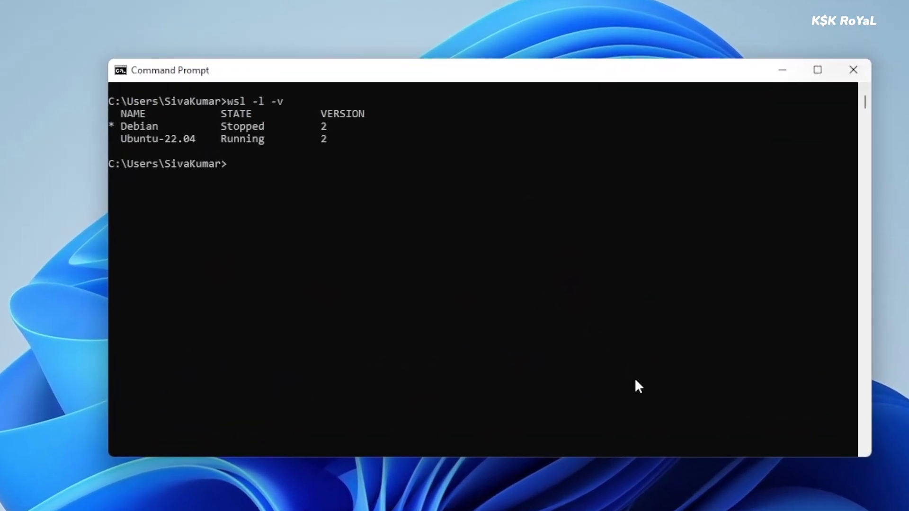
left_click_drag(122, 140, 200, 138)
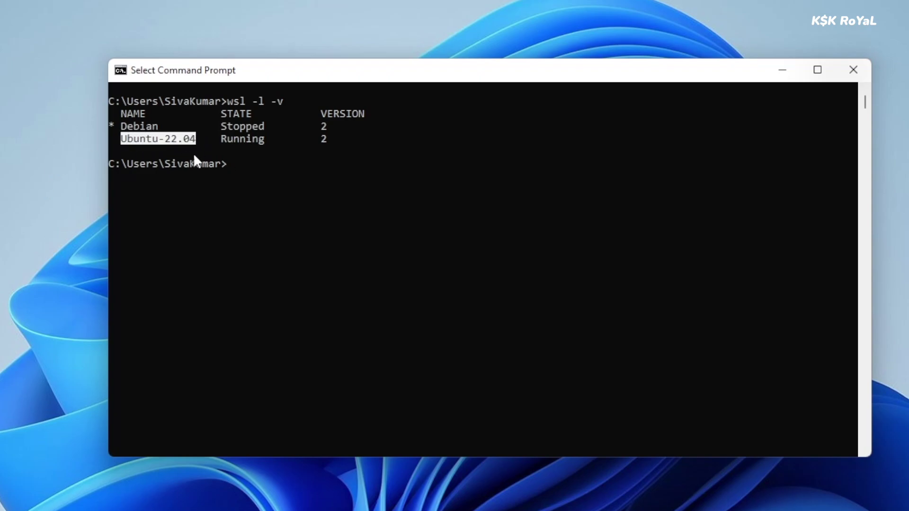
double_click(240, 101)
left_click(390, 245)
type("wsl --list --online")
key("Return")
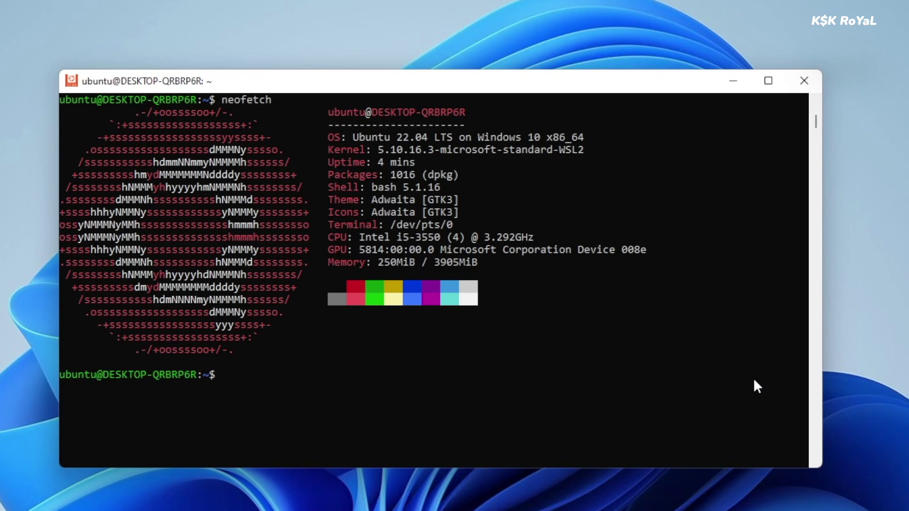
- In the Ubuntu shell, run htop, quit it with q, and launch gimp
left_click(610, 348)
type("htop")
key("Return")
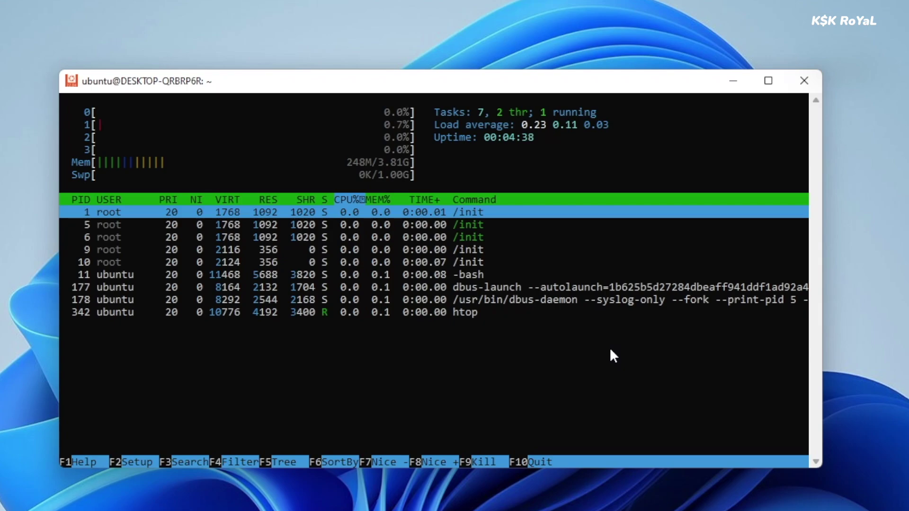
type("qgimp")
key("Return")
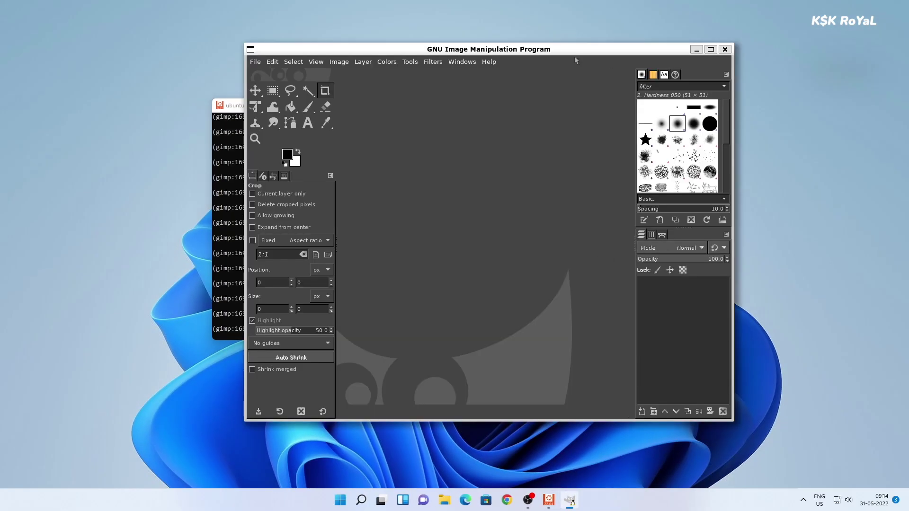
- Drag the GIMP window around, maximize and restore it, then minimize and restore it from the taskbar
left_click_drag(544, 54, 348, 97)
left_click_drag(337, 134, 525, 79)
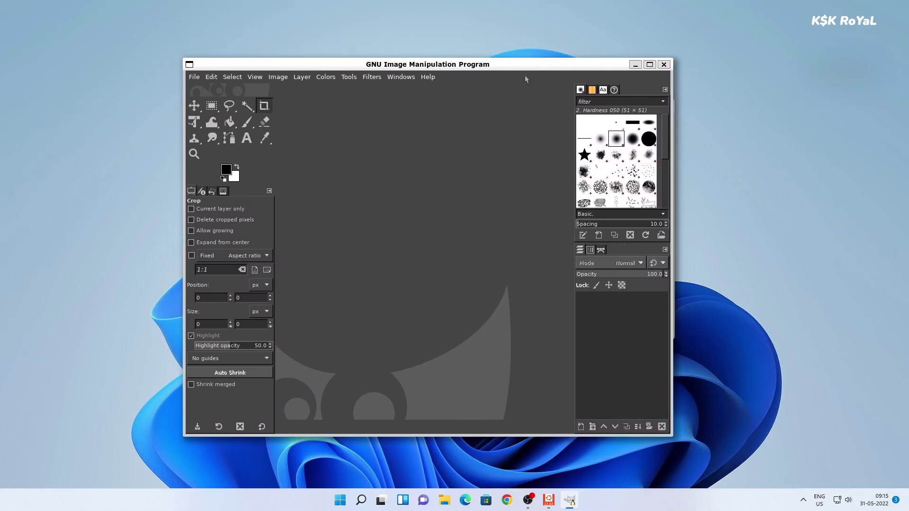
left_click(649, 64)
left_click(885, 7)
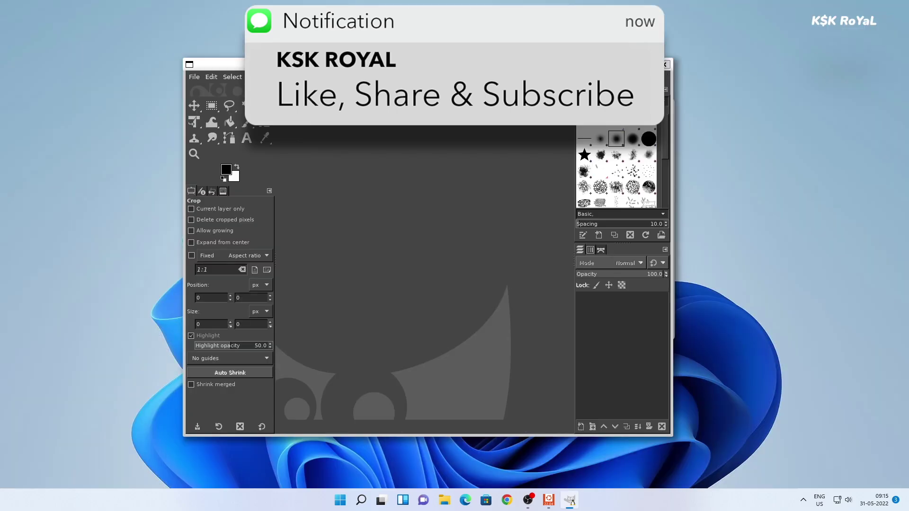
left_click(634, 64)
left_click(571, 500)
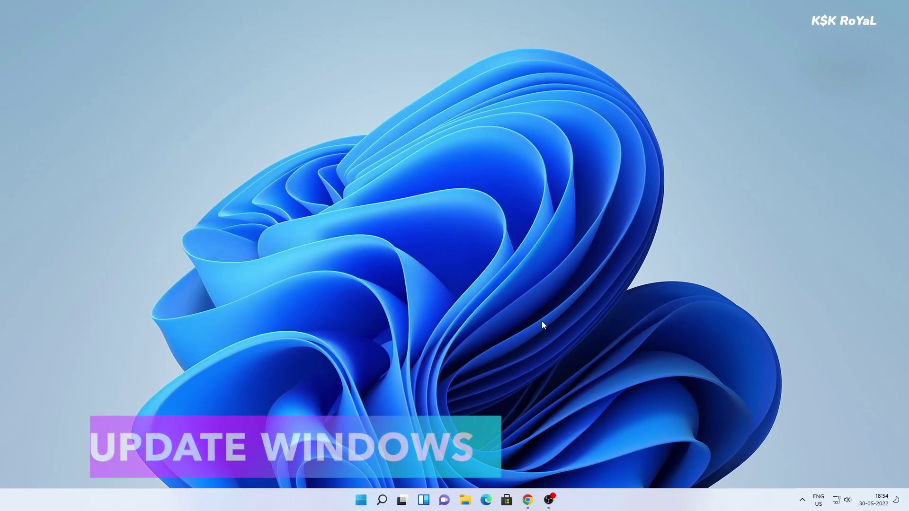
- Run winver from Windows search and move the About Windows dialog up and left
key("super+s")
type("winver")
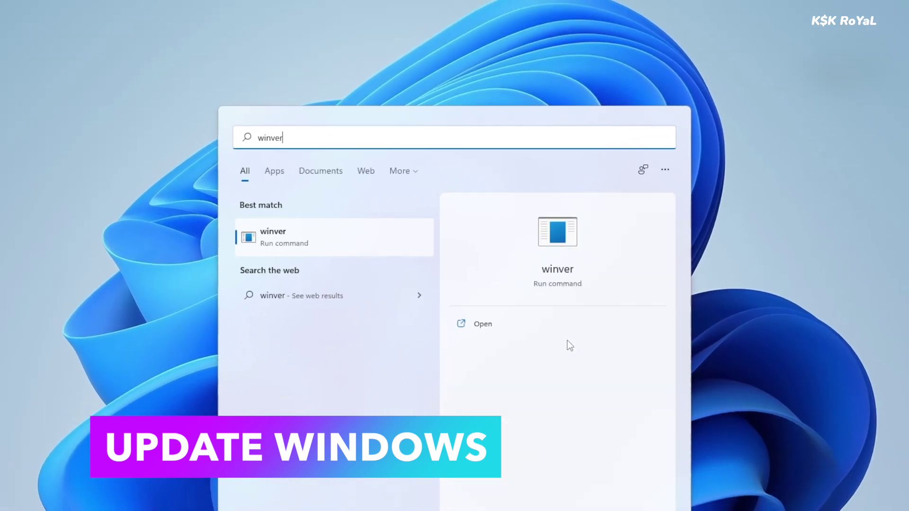
key("Return")
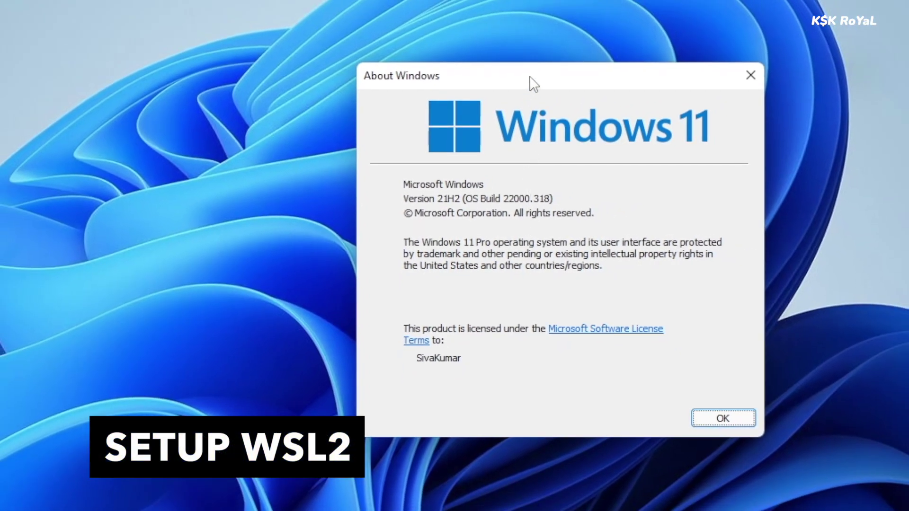
left_click_drag(532, 81, 440, 37)
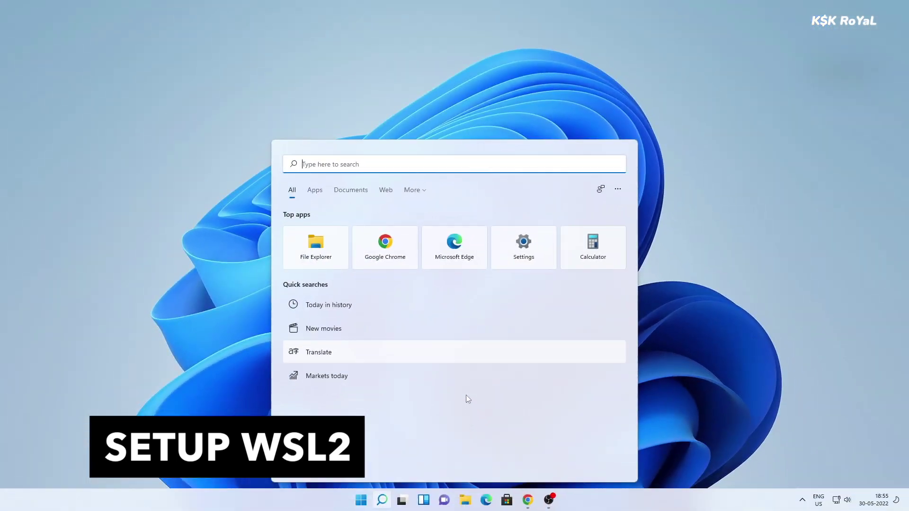
- Launch Command Prompt as administrator from the cmd search result
type("cmd")
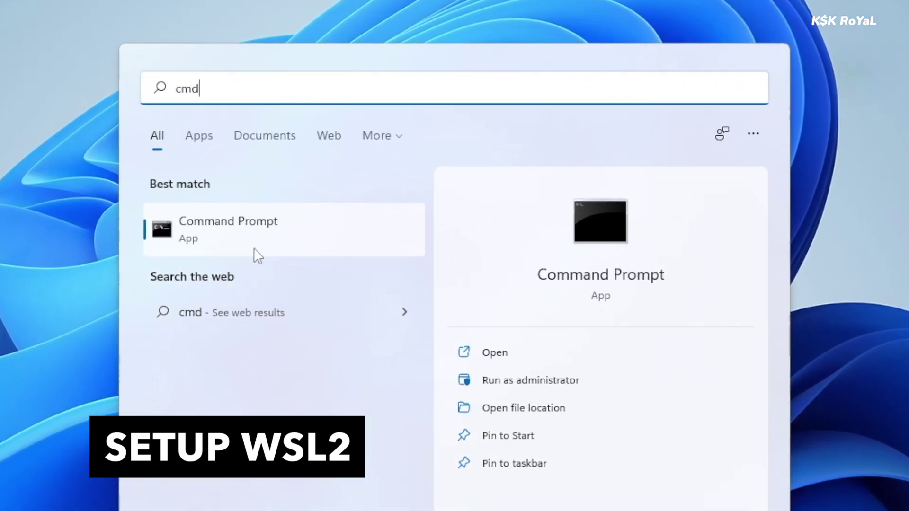
left_click(655, 392)
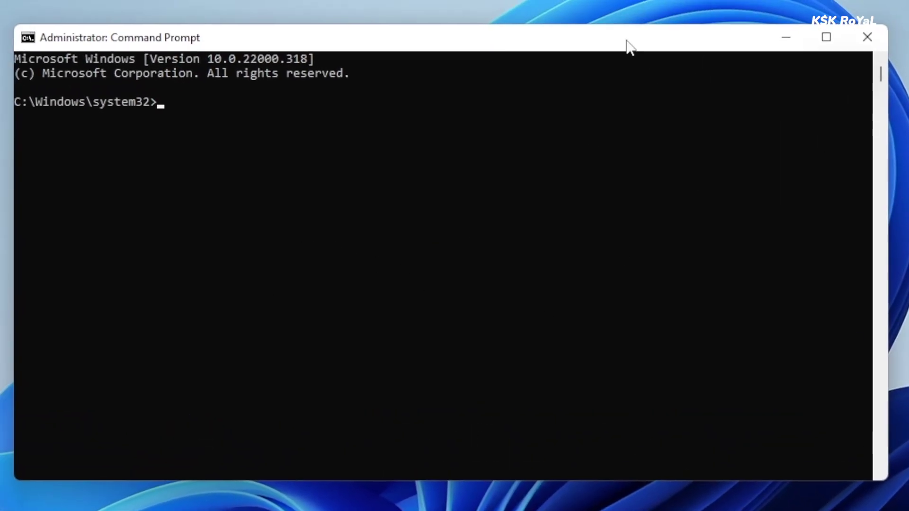
left_click_drag(627, 44, 647, 46)
- Run wsl to print its usage help and scroll through the listed options
type("wsl")
key("Return")
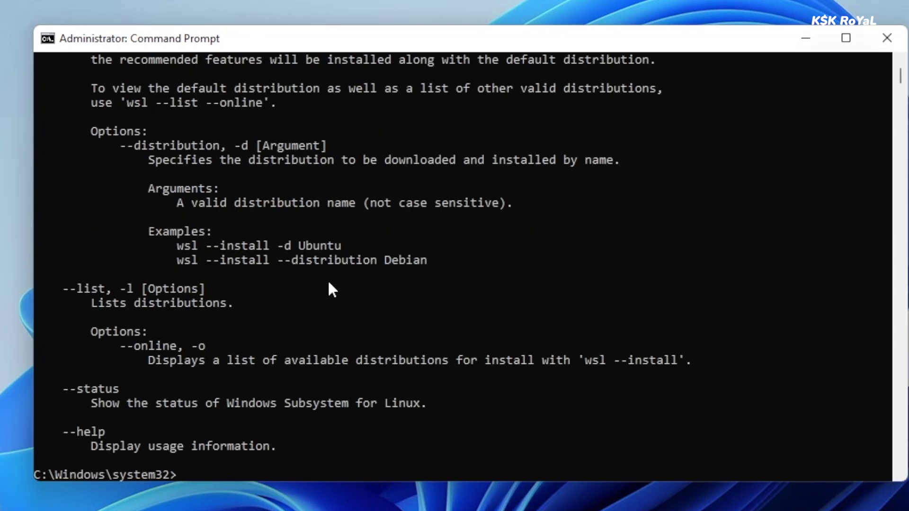
scroll(246, 294, "up", 4)
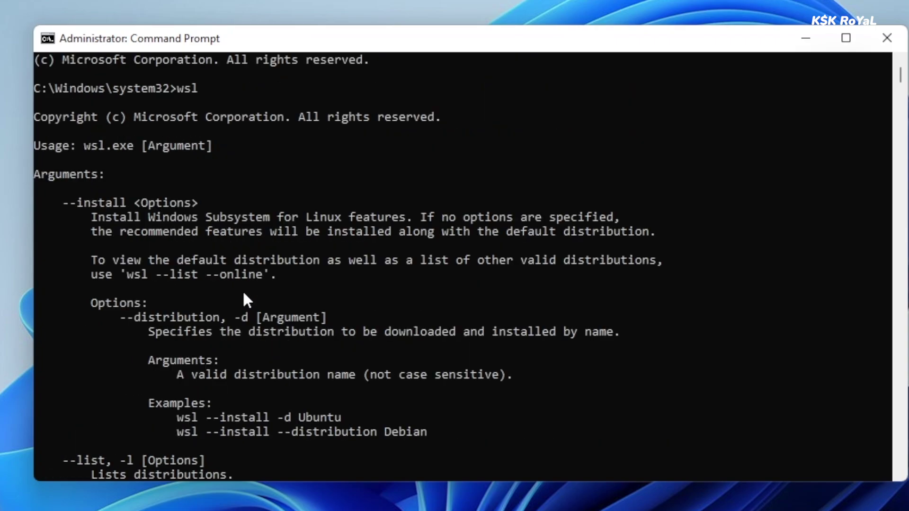
left_click_drag(197, 88, 177, 89)
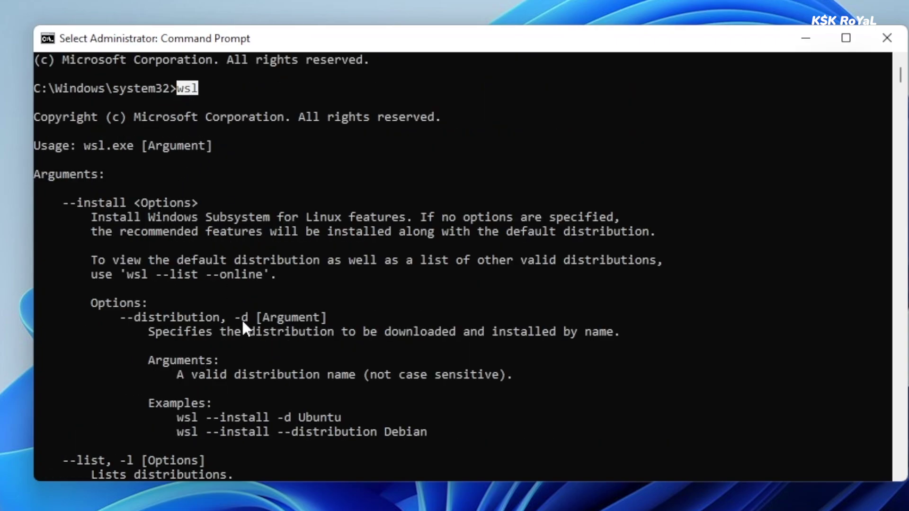
double_click(192, 90)
left_click(213, 87)
scroll(254, 299, "down", 6)
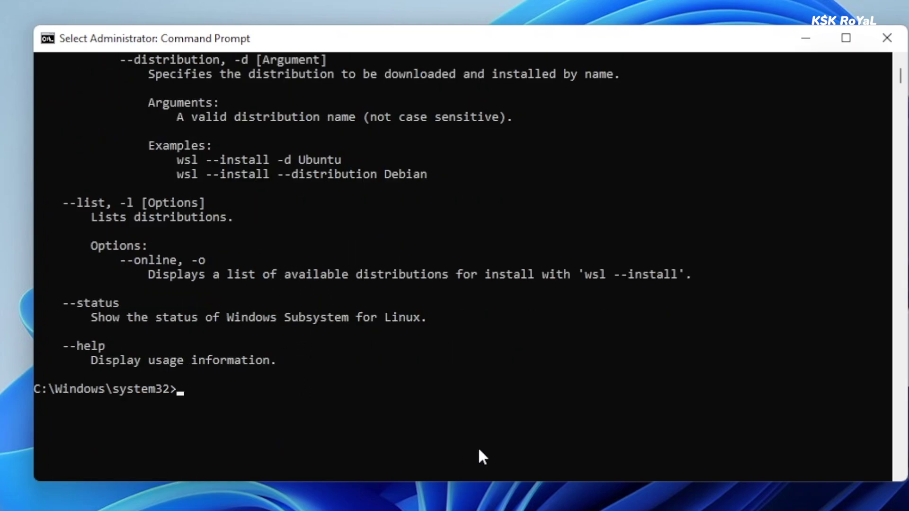
- Run wsl --list --online to show the distributions available to install
type("wsl --ins")
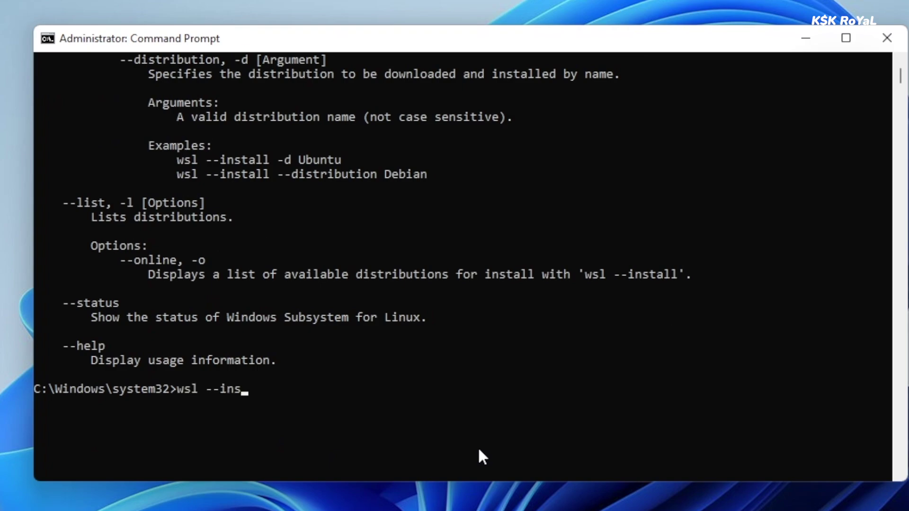
type("tall")
key("BackSpace")
key("BackSpace")
key("BackSpace")
key("BackSpace")
key("BackSpace")
key("BackSpace")
key("BackSpace")
type("list --online")
key("Return")
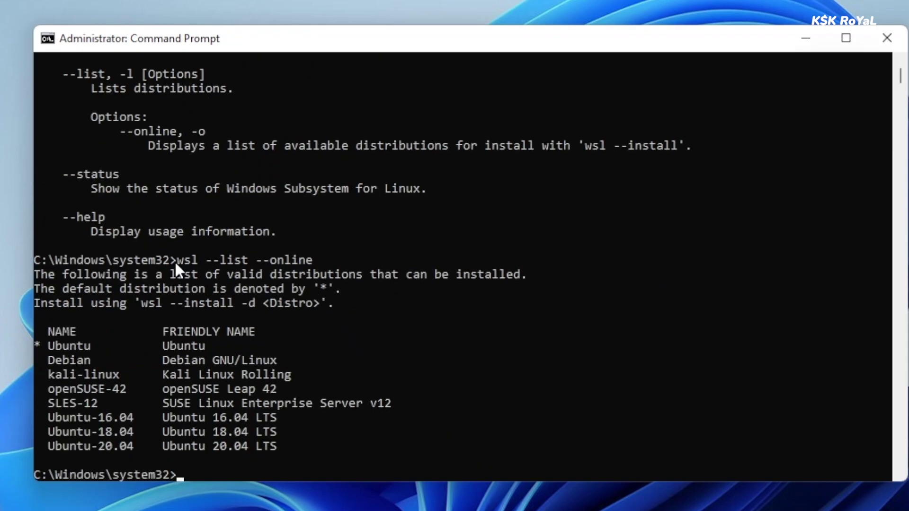
- Highlight the command, the default Ubuntu entry and the Debian entry in the list
left_click_drag(174, 260, 299, 262)
left_click(56, 347)
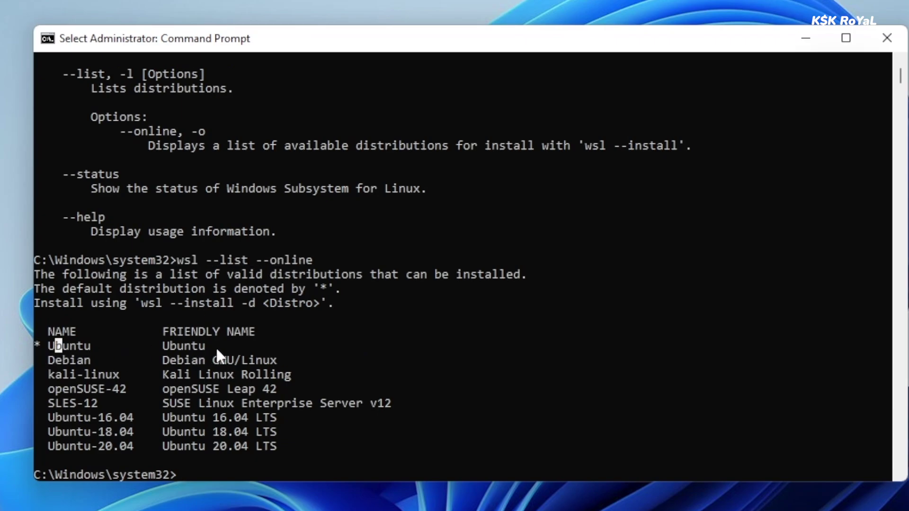
left_click_drag(216, 346, 41, 349)
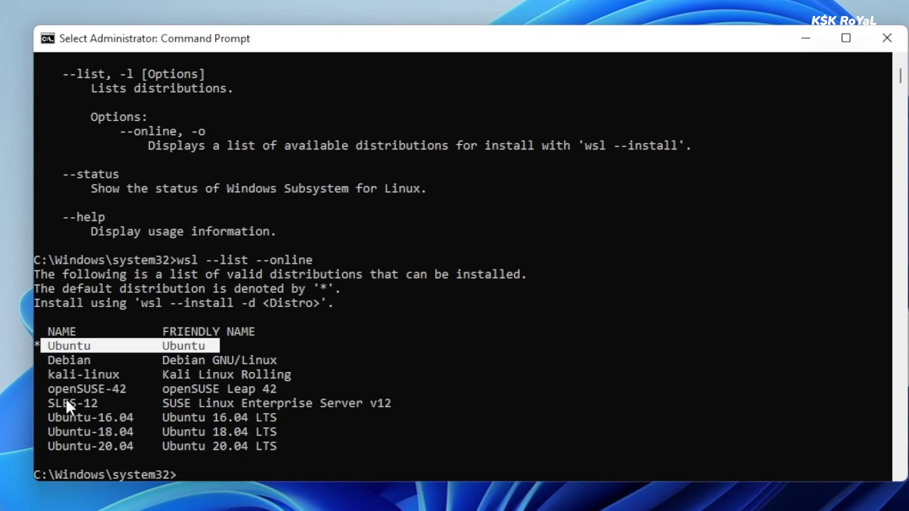
double_click(69, 362)
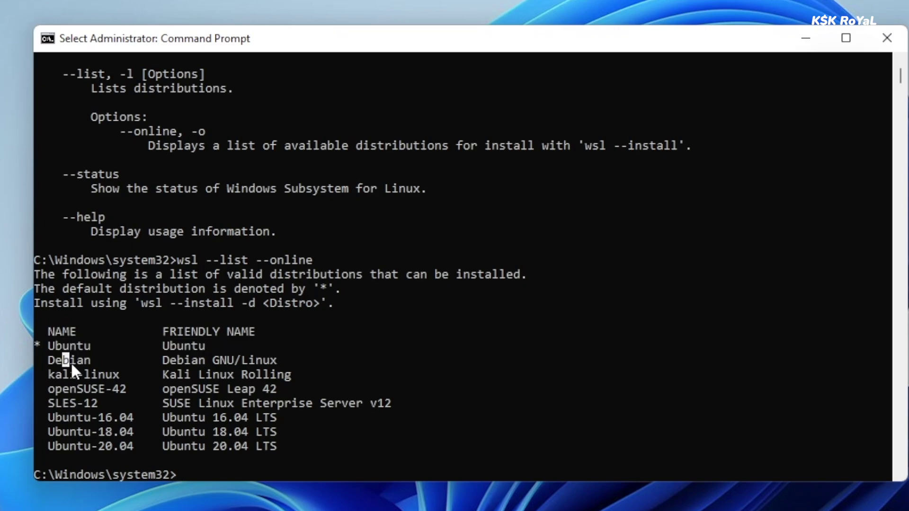
left_click(316, 466)
- Run wsl --install -d Debian, pasting the name Debian copied from the online list
type("wsl --")
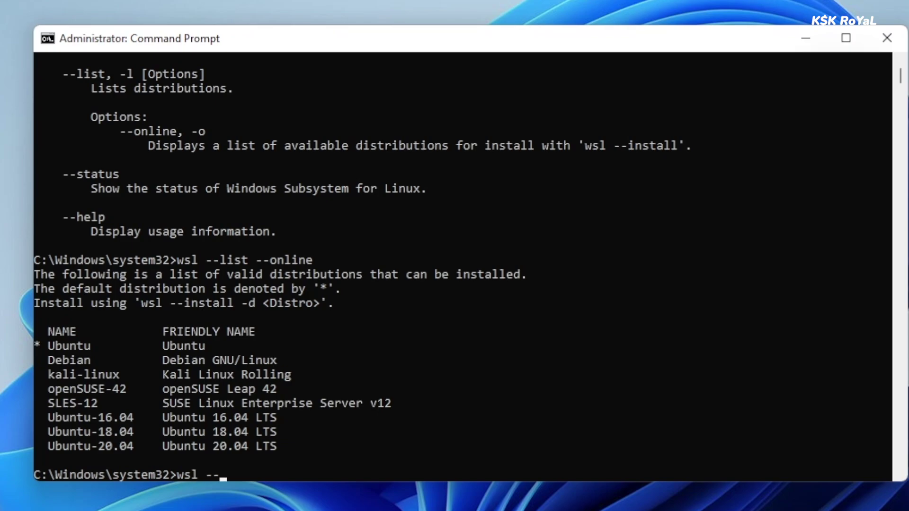
type("install -d deb")
key("BackSpace")
key("BackSpace")
key("BackSpace")
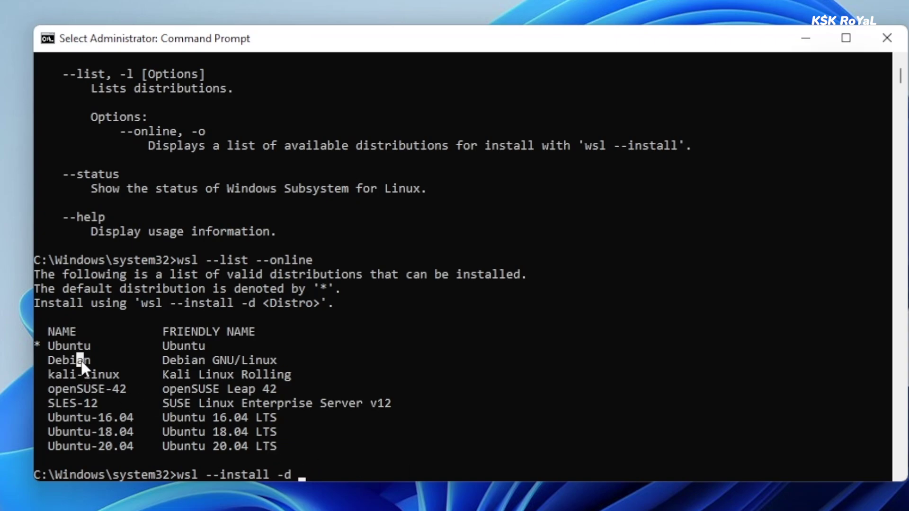
double_click(80, 360)
key("super+c")
right_click(370, 464)
right_click(368, 464)
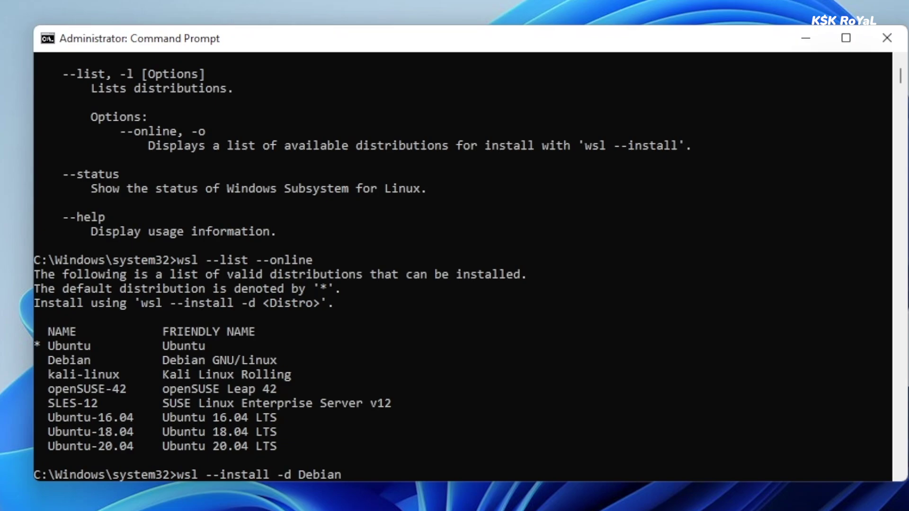
key("Return")
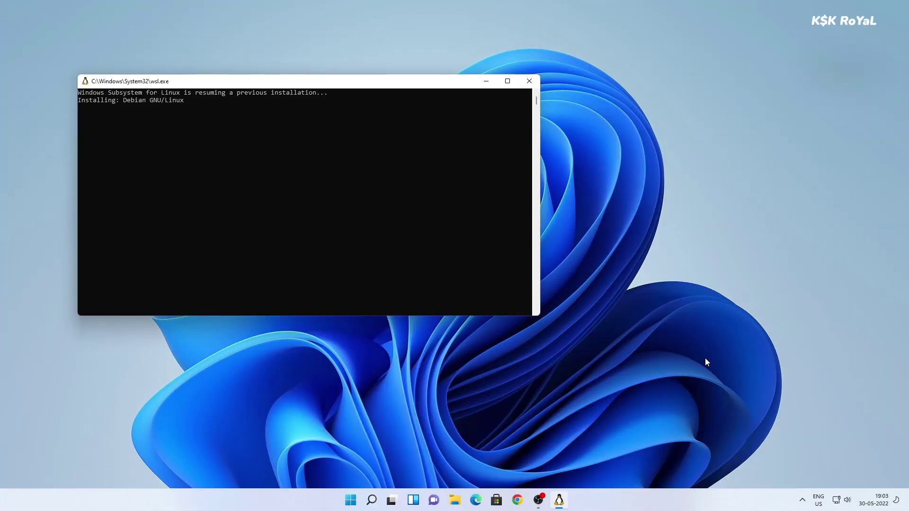
- Create the new UNIX user by entering a username, then the password twice
left_click(705, 358)
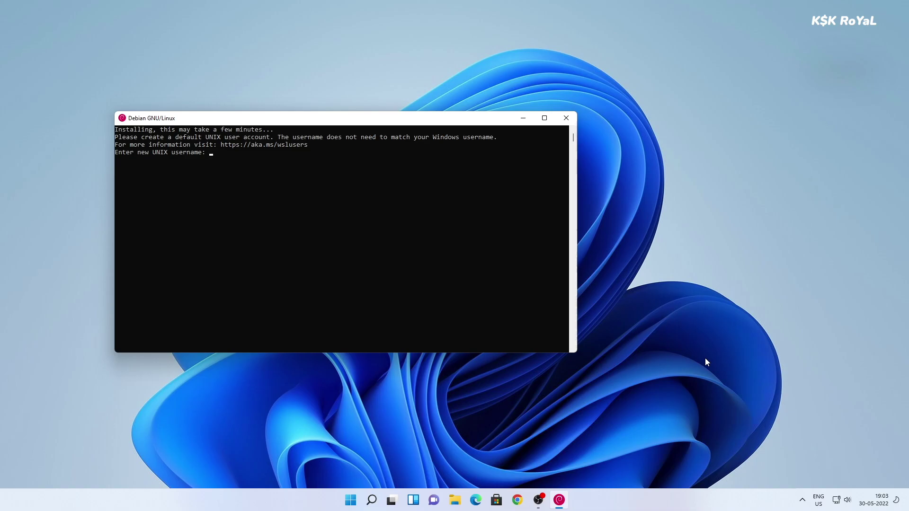
type("oyal")
key("Return")
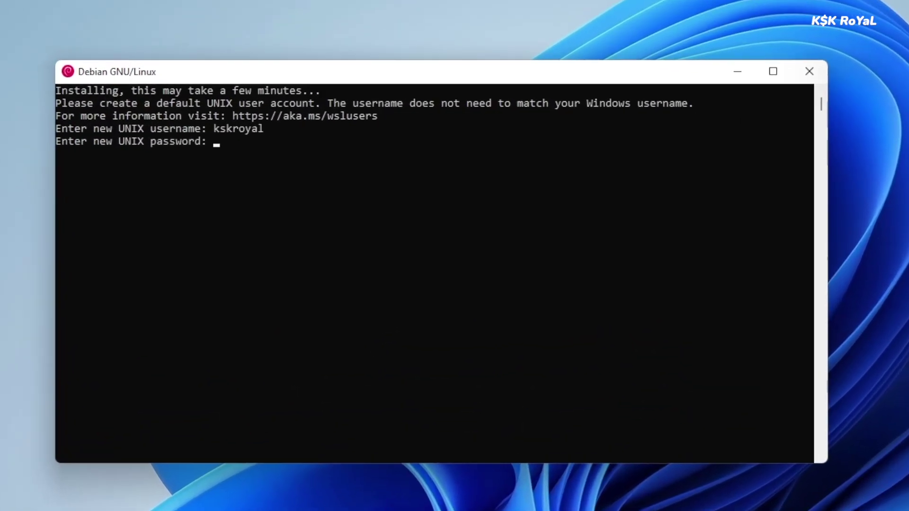
key("Return")
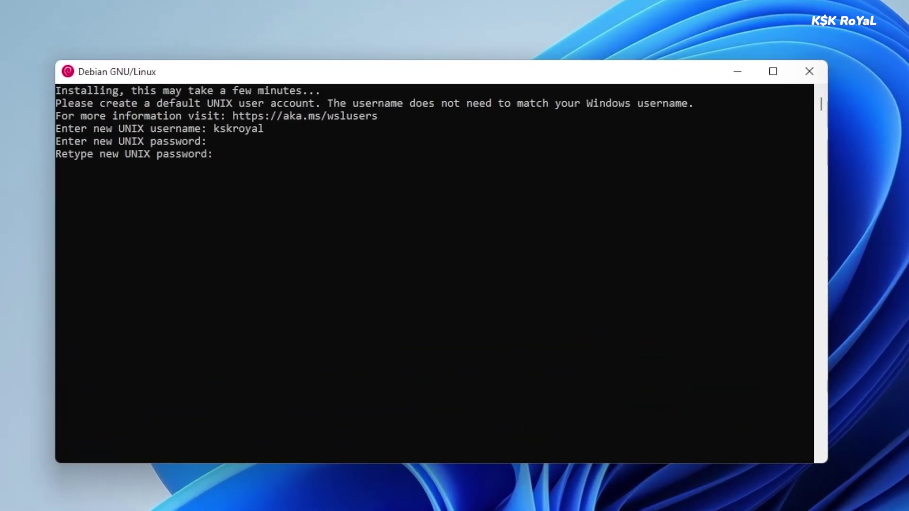
key("Return")
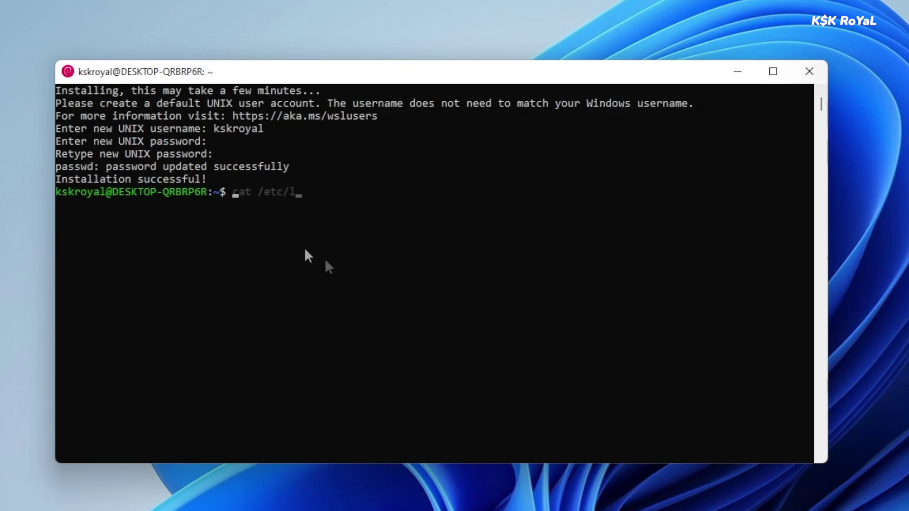
- Run cat /etc/os-release to show Debian 9 (stretch) release information
type("sb")
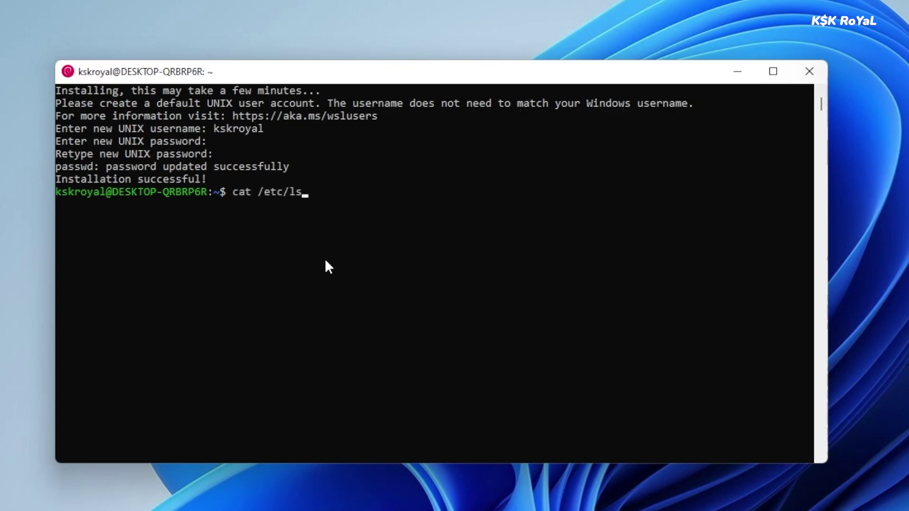
key("BackSpace")
key("BackSpace")
type("s")
key("BackSpace")
key("BackSpace")
type("os")
key("Tab")
key("Return")
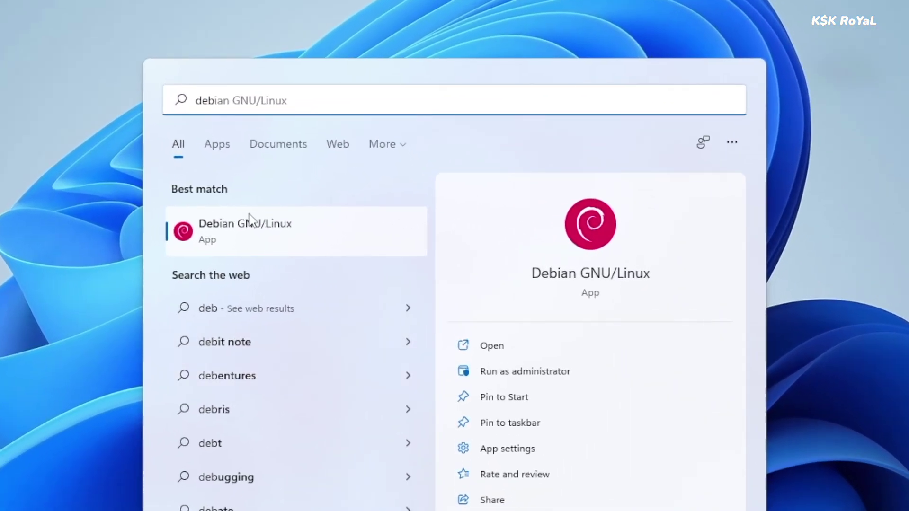
- Dismiss the Debian search results and bring up Start search again
left_click(824, 384)
key("super")
- Open an administrator Command Prompt and run wsl --list
type("cmd")
left_click(487, 371)
type("wsl ")
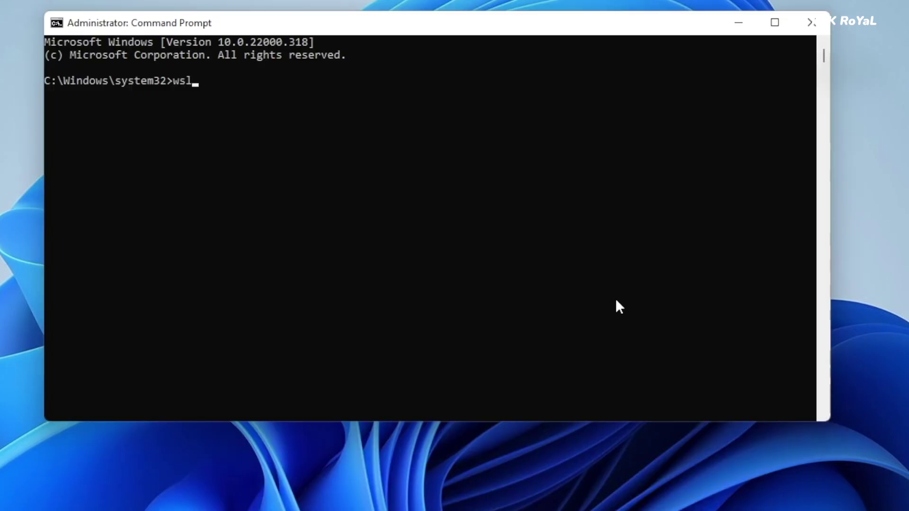
type("--list")
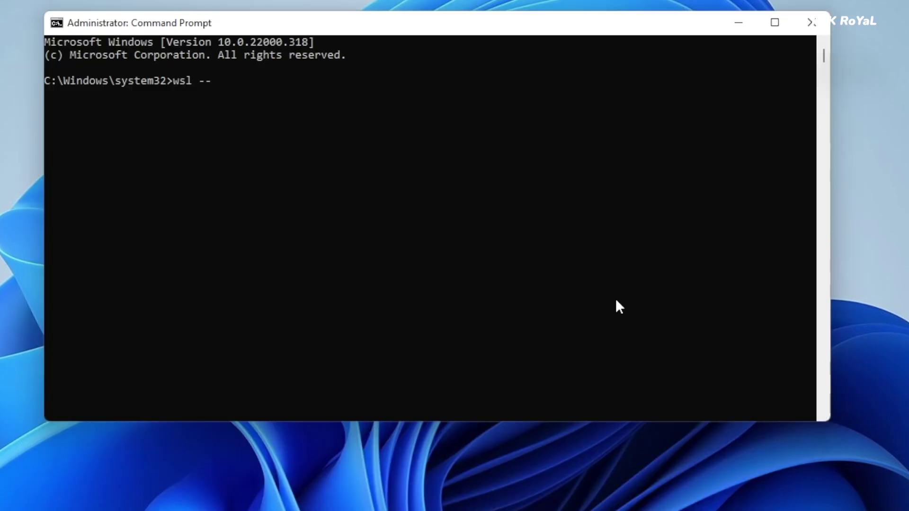
key("Return")
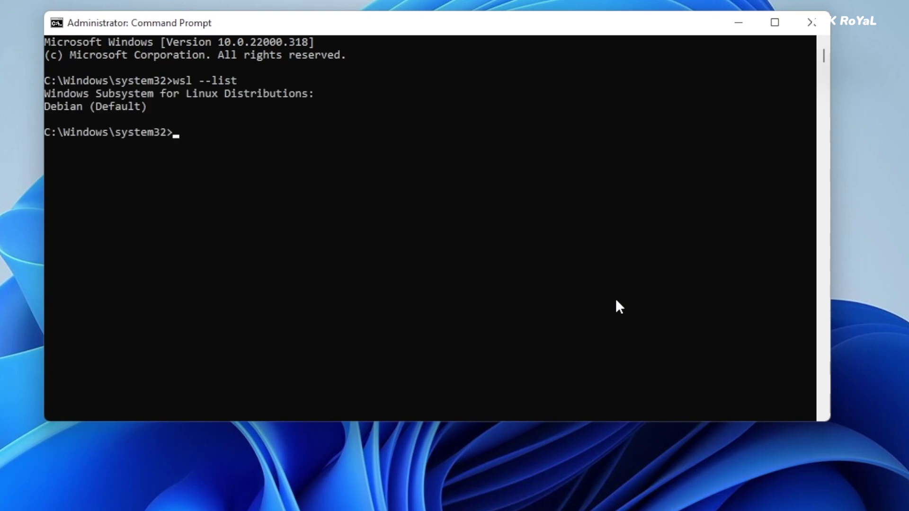
- Highlight the wsl --list command and its Debian (Default) output
left_click_drag(177, 80, 237, 81)
double_click(70, 107)
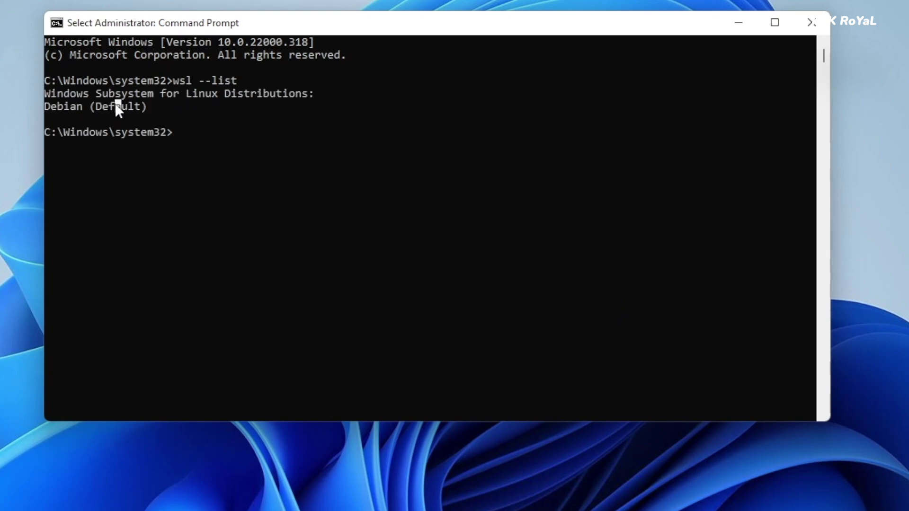
double_click(115, 106)
left_click(182, 107)
left_click_drag(175, 81, 233, 81)
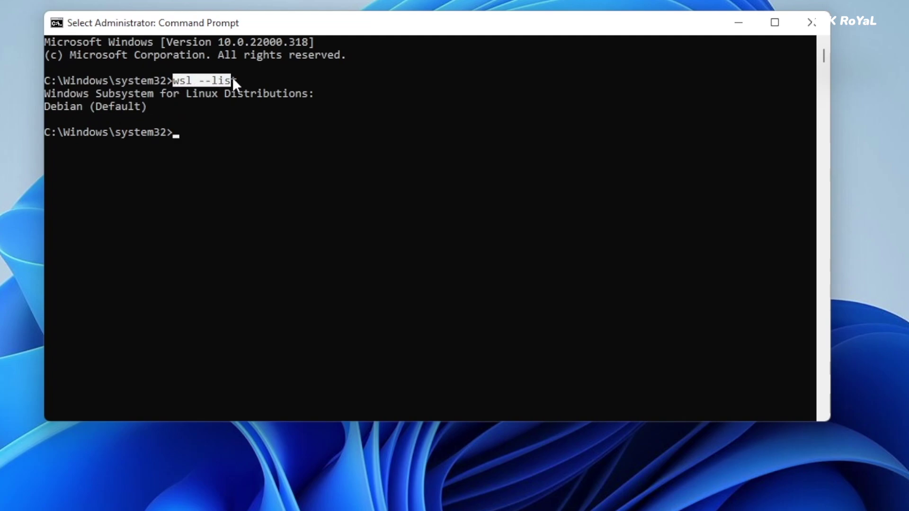
left_click(227, 172)
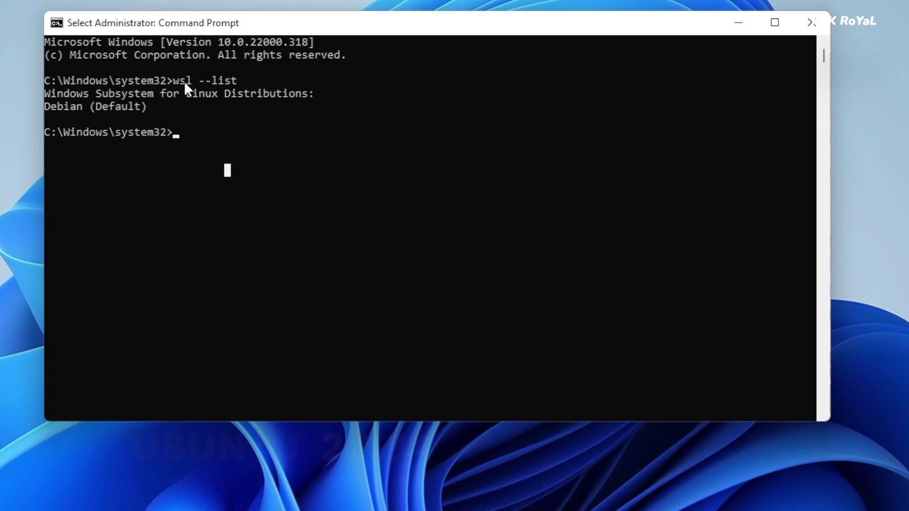
left_click(232, 80)
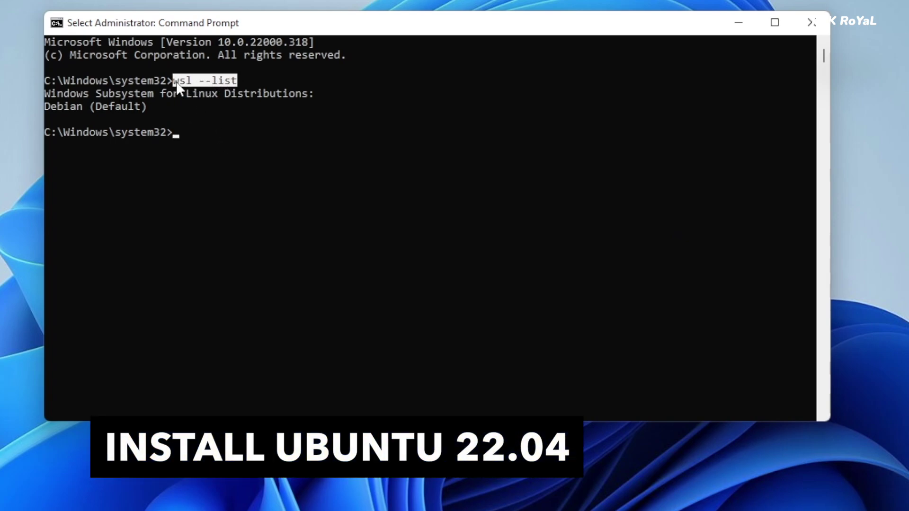
type("w")
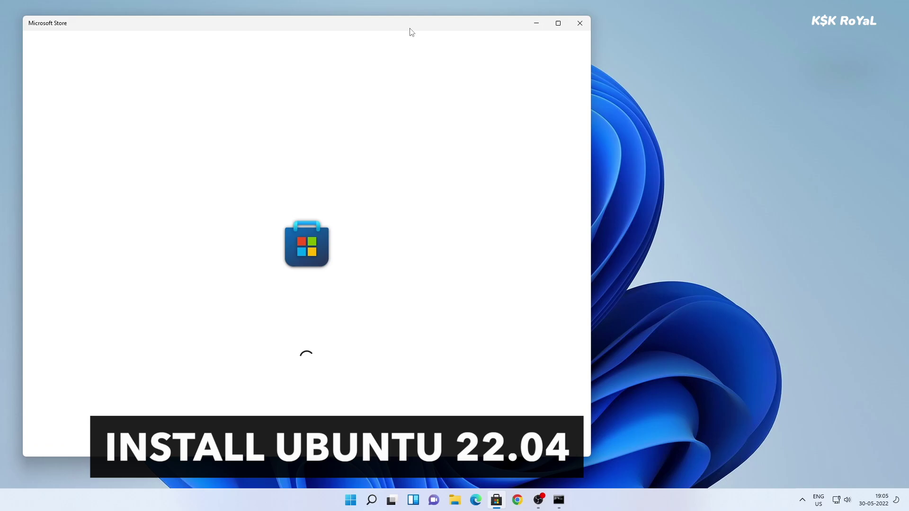
- Move the Store window right and open the Ubuntu 22.04 LTS page via a 'ubuntu 22' search
left_click_drag(411, 32, 560, 33)
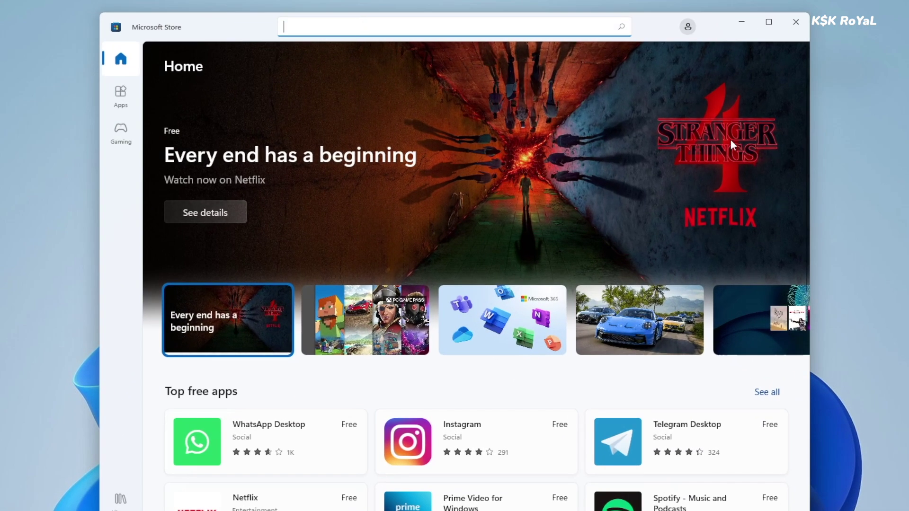
type("ubu")
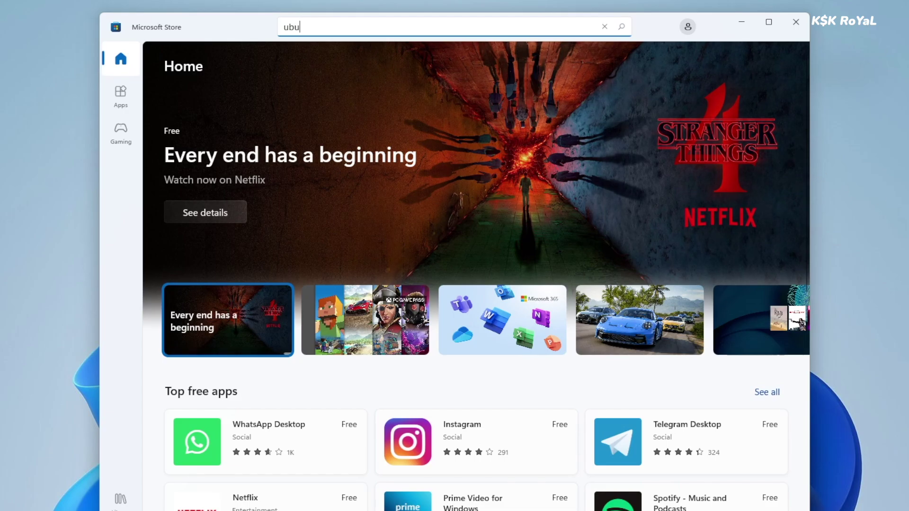
type("ntu 22")
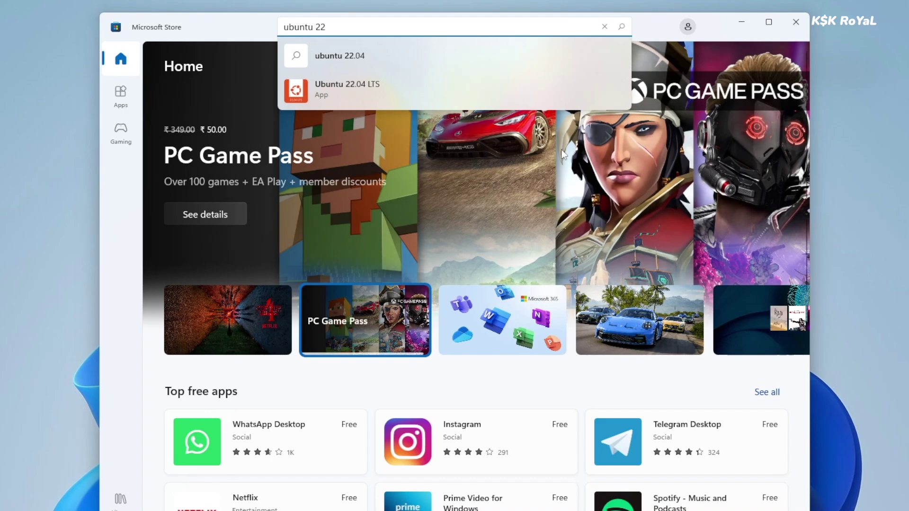
left_click(393, 95)
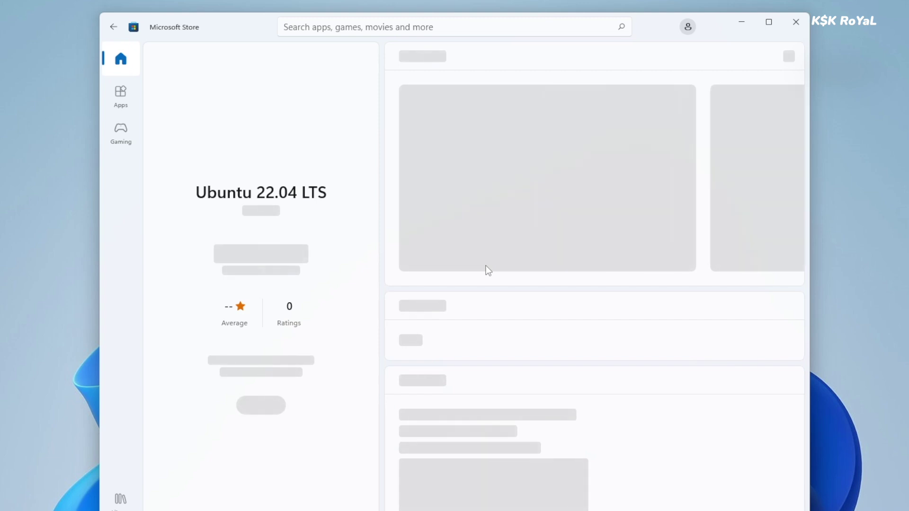
- Expand the Ubuntu 22.04 LTS description and get the app
double_click(246, 191)
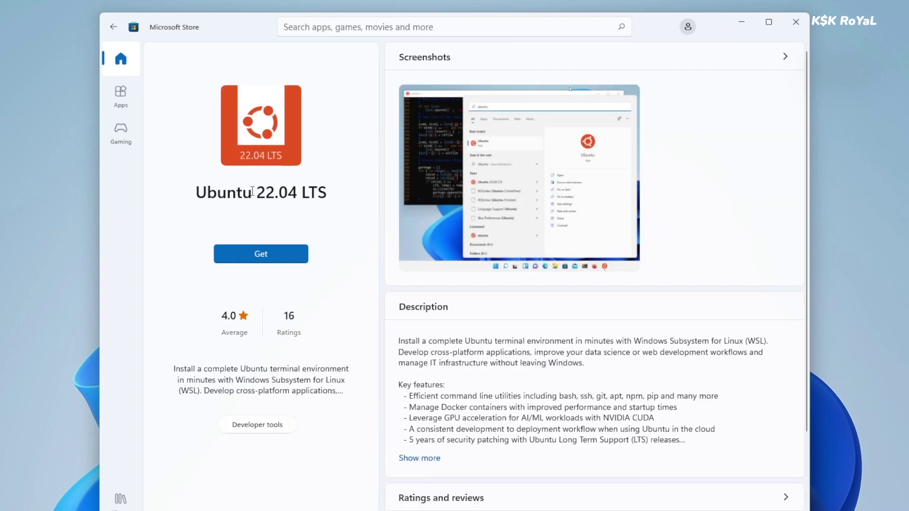
left_click(251, 191)
scroll(452, 380, "down", 5)
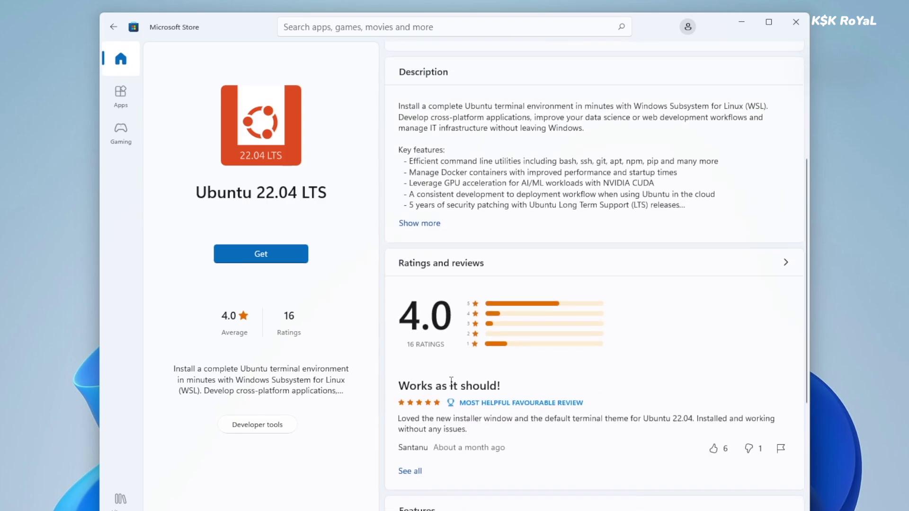
scroll(437, 397, "up", 3)
left_click(420, 380)
scroll(440, 415, "down", 5)
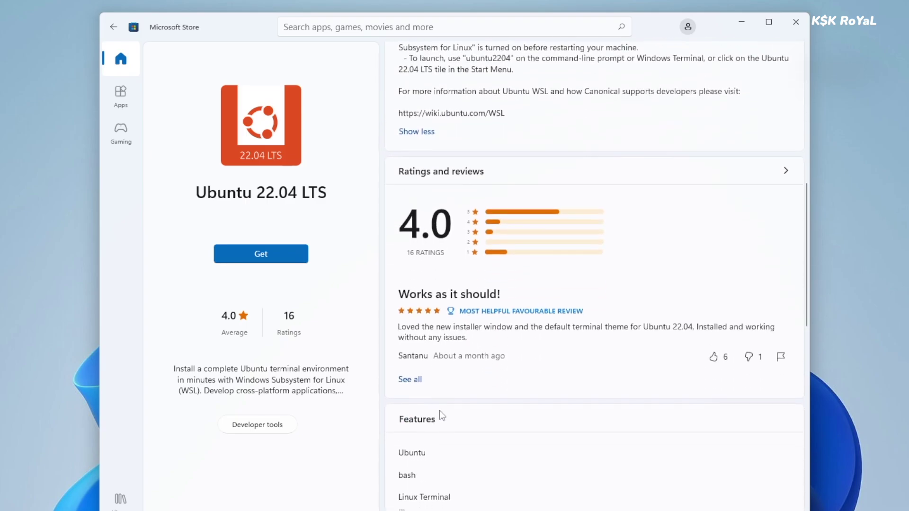
scroll(464, 334, "up", 10)
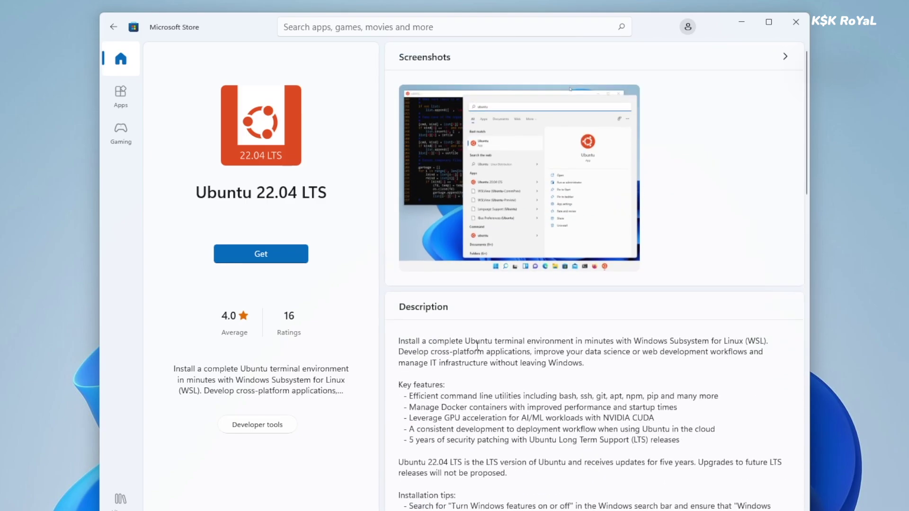
left_click(279, 255)
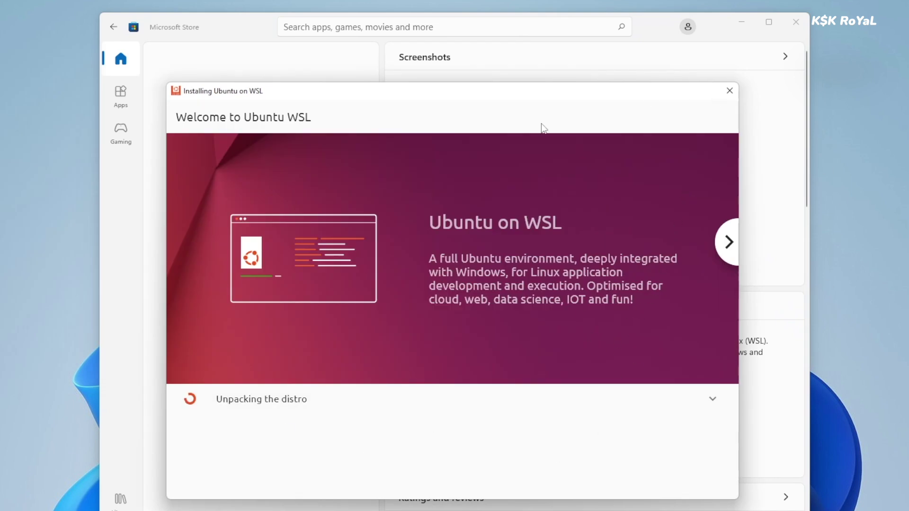
- Minimise the Microsoft Store window while the Ubuntu installation finishes unpacking
left_click(740, 24)
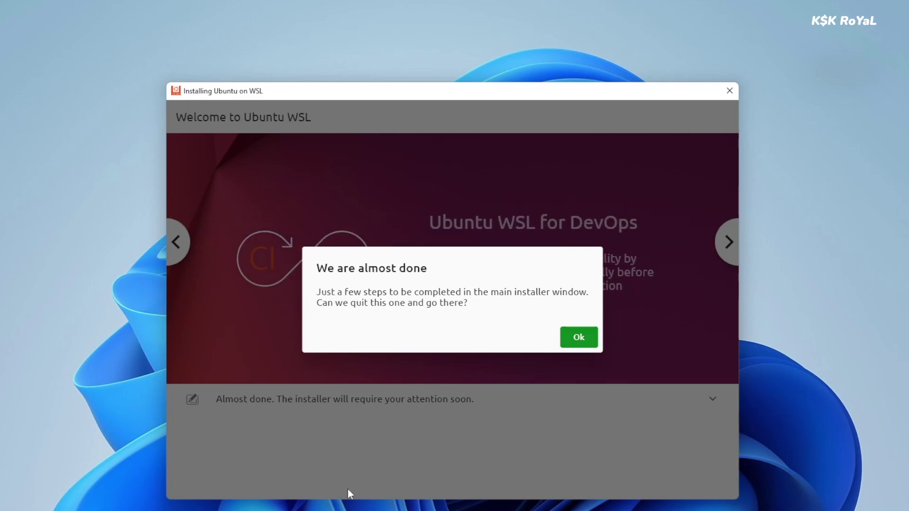
- Dismiss the 'We are almost done' message and centre the installer on the English language page
left_click(580, 337)
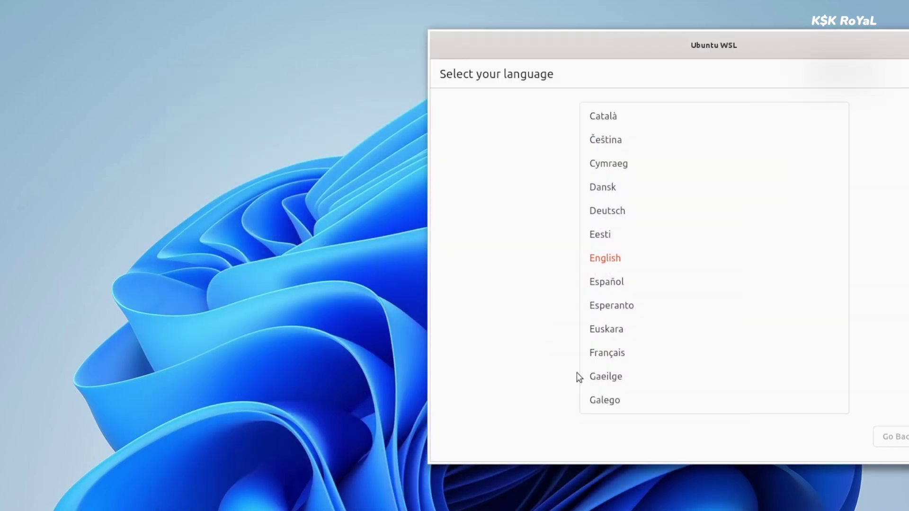
left_click_drag(714, 55, 442, 89)
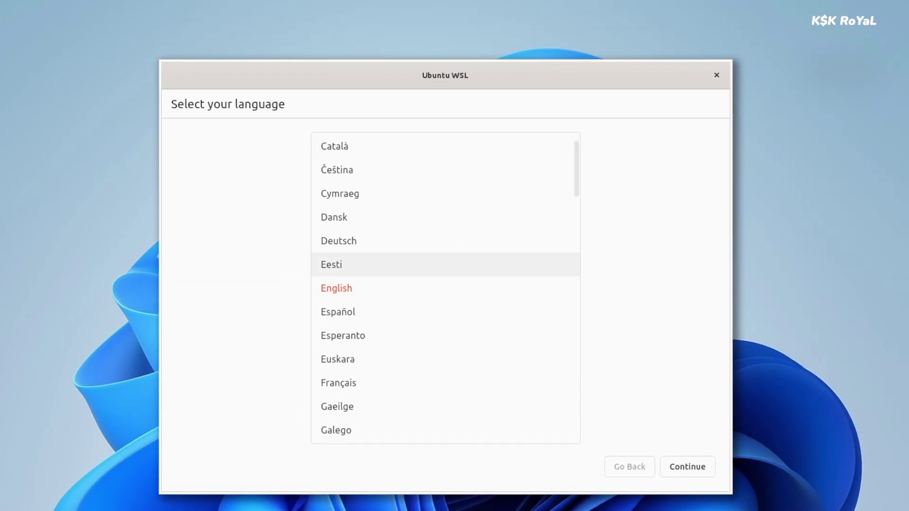
left_click_drag(472, 83, 443, 93)
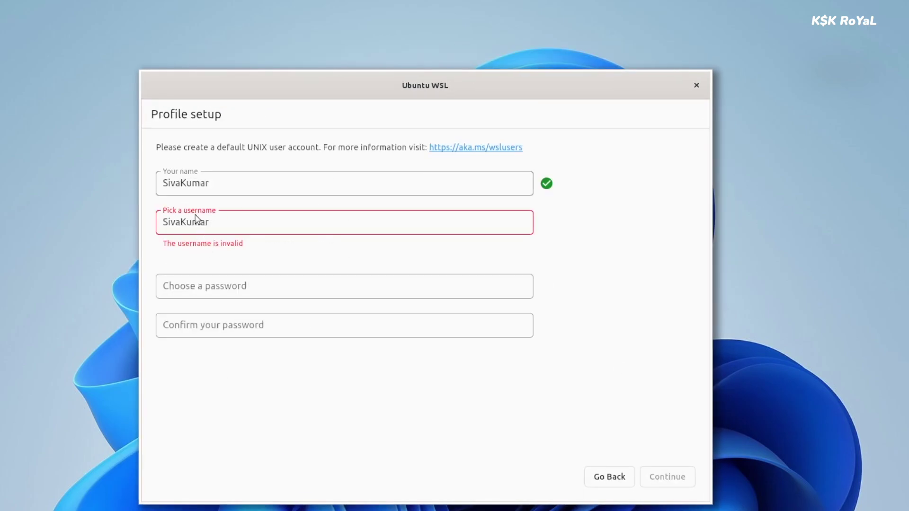
- Replace the invalid profile username, accept the profile details, and start applying the setup
left_click(171, 230)
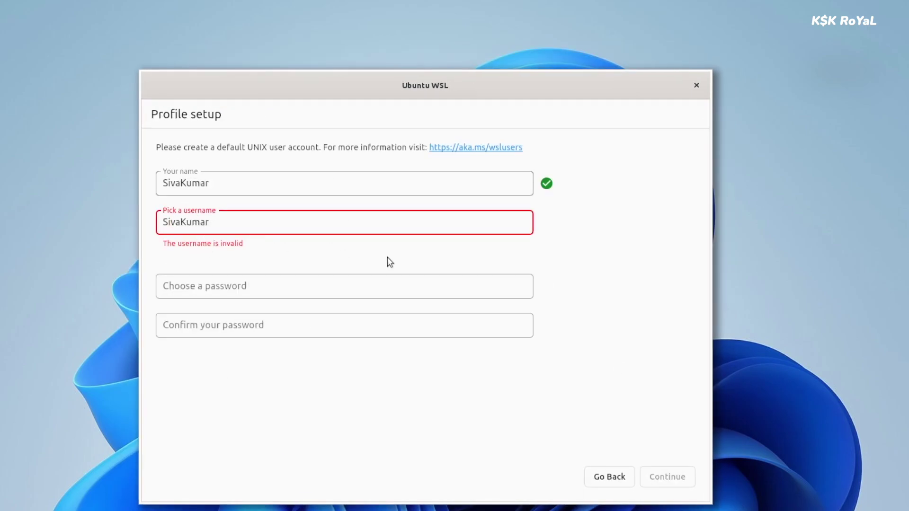
key("ctrl+a")
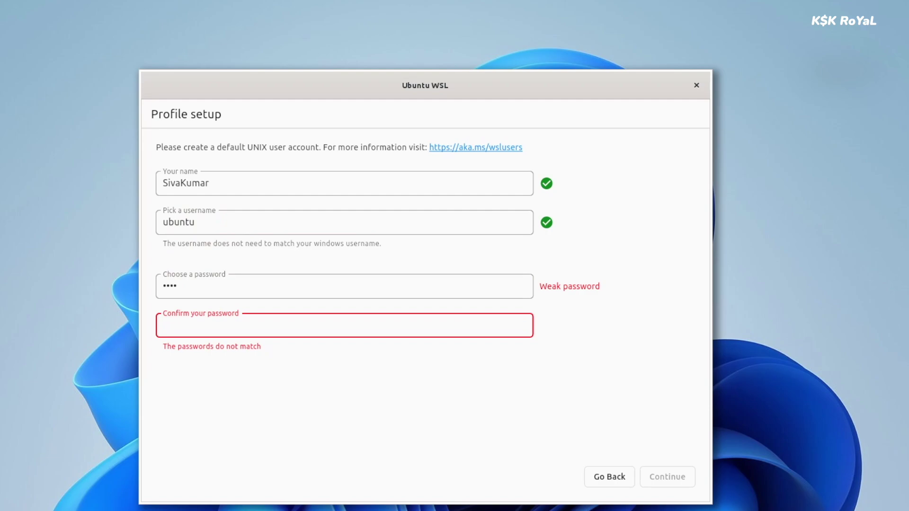
type("1234")
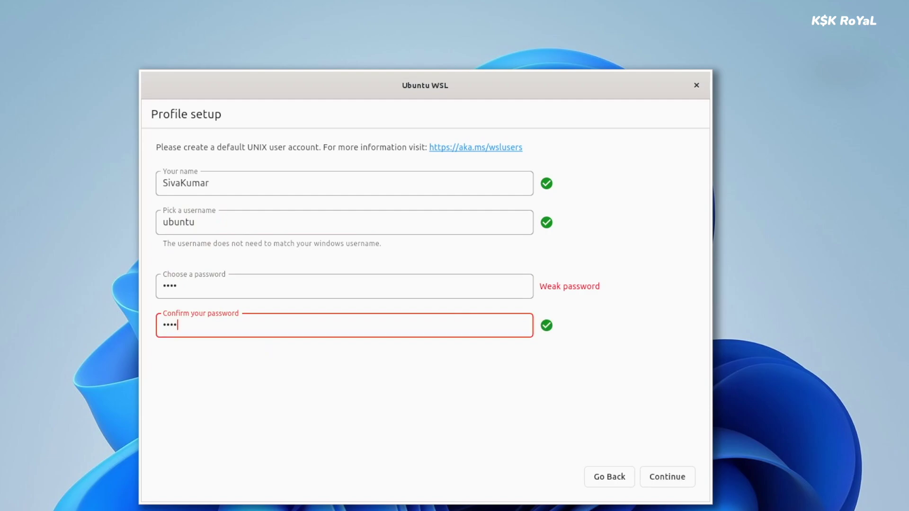
left_click(664, 478)
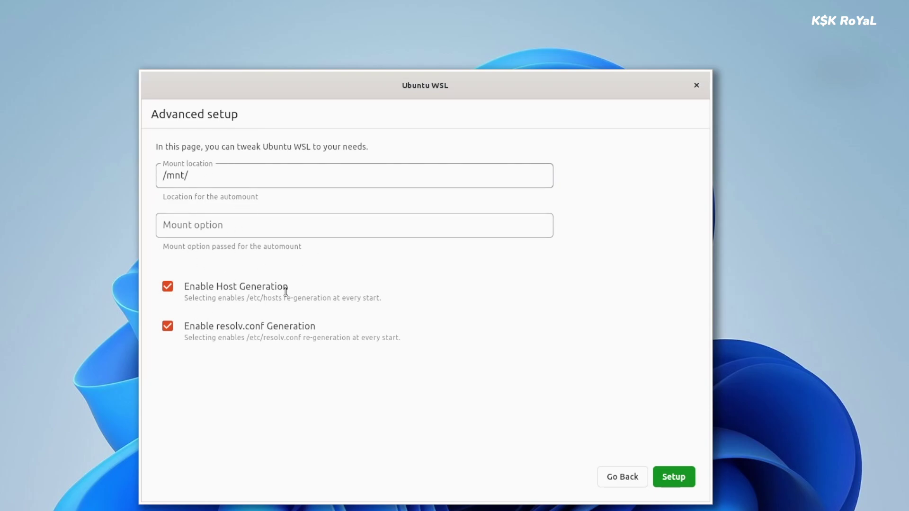
left_click(681, 475)
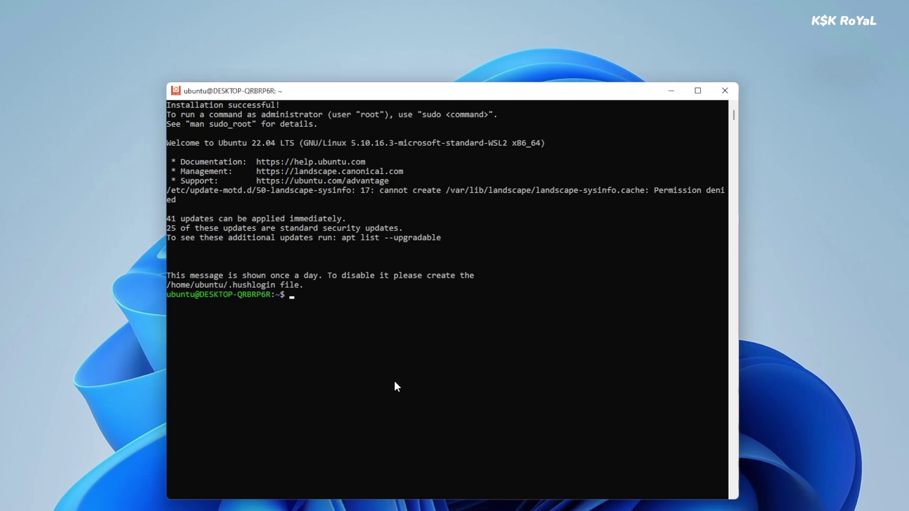
- Clear the terminal and run 'sudo apt update && sudo apt upgrade'
key("ctrl+l")
type("sudo apt update")
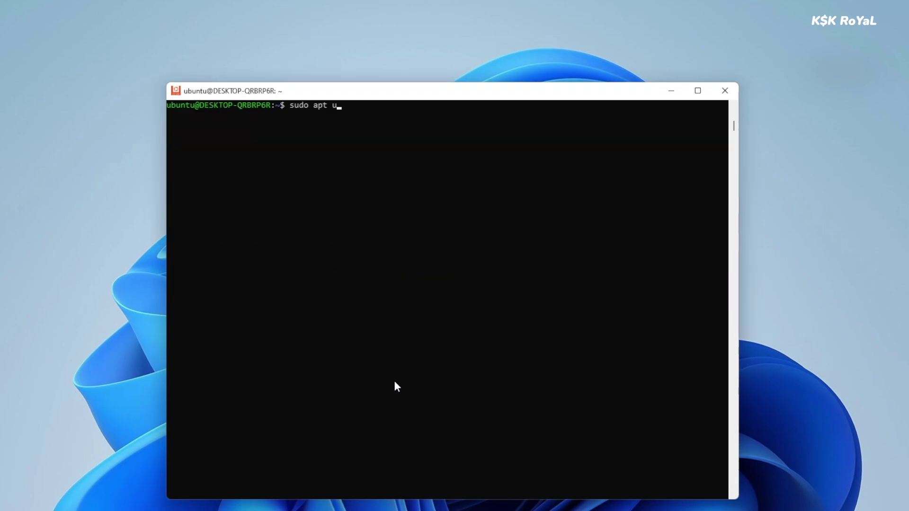
type(" && sdu")
key("BackSpace")
key("BackSpace")
type("udo apt upg")
key("BackSpace")
type("grade")
key("Return")
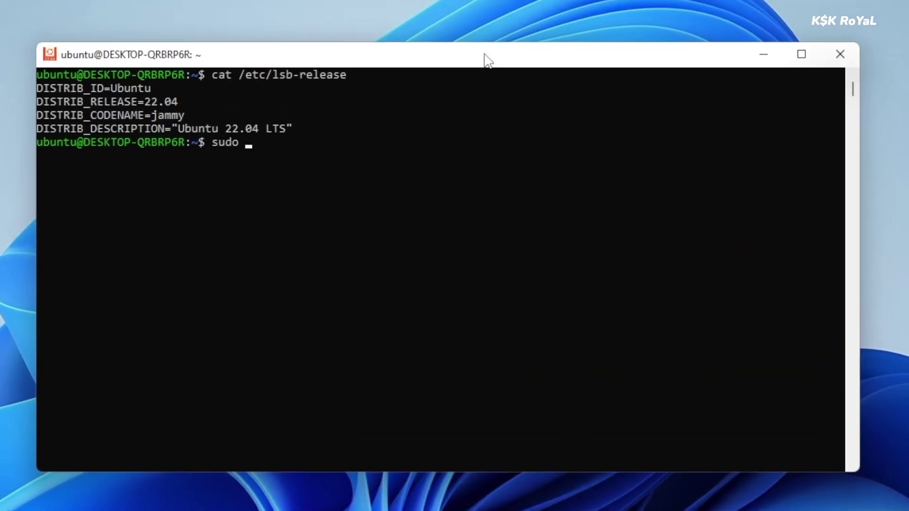
- Install neofetch and htop with sudo apt, confirming the password and package prompt
type("apt install neofet")
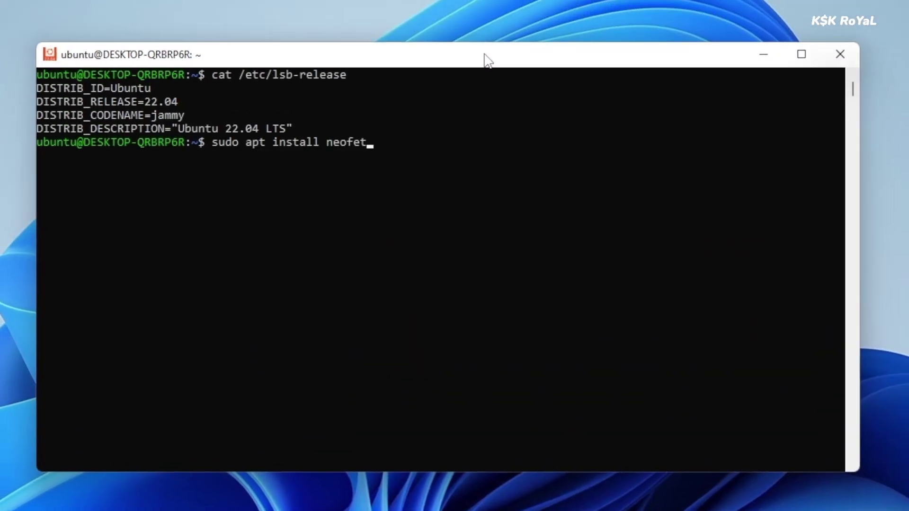
type("ch htop")
key("Return")
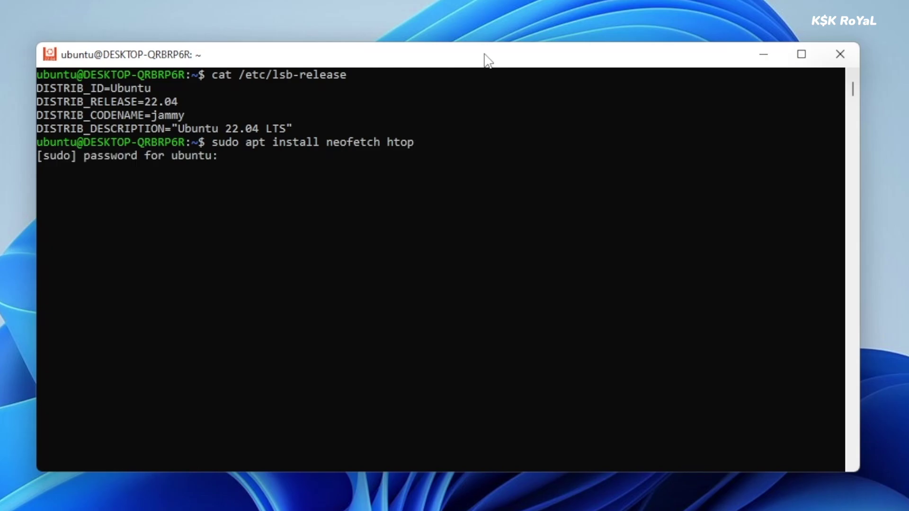
key("Return")
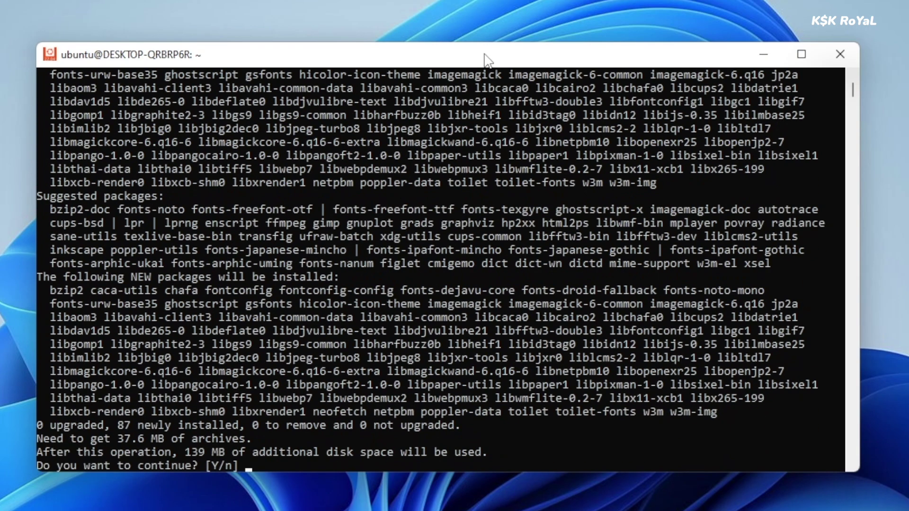
key("Return")
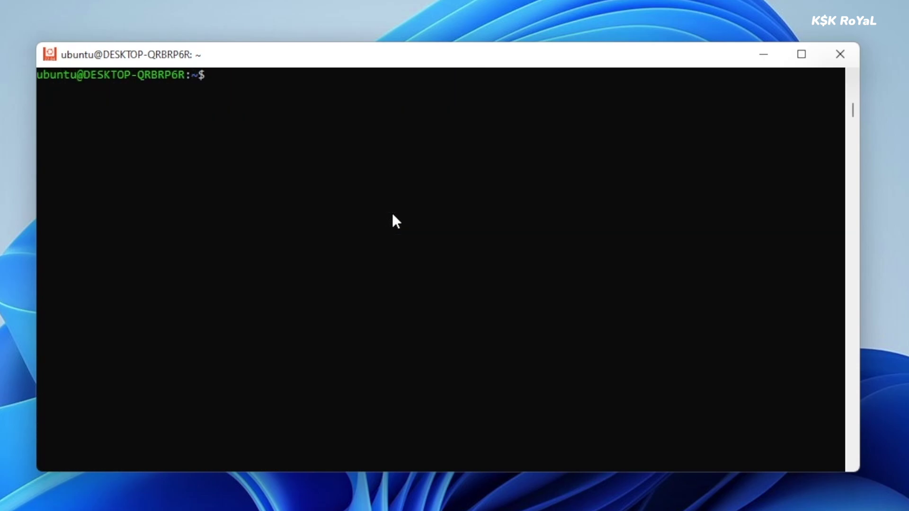
- Run neofetch to show the WSL2 system details, then quit htop
type("neofetch")
key("Return")
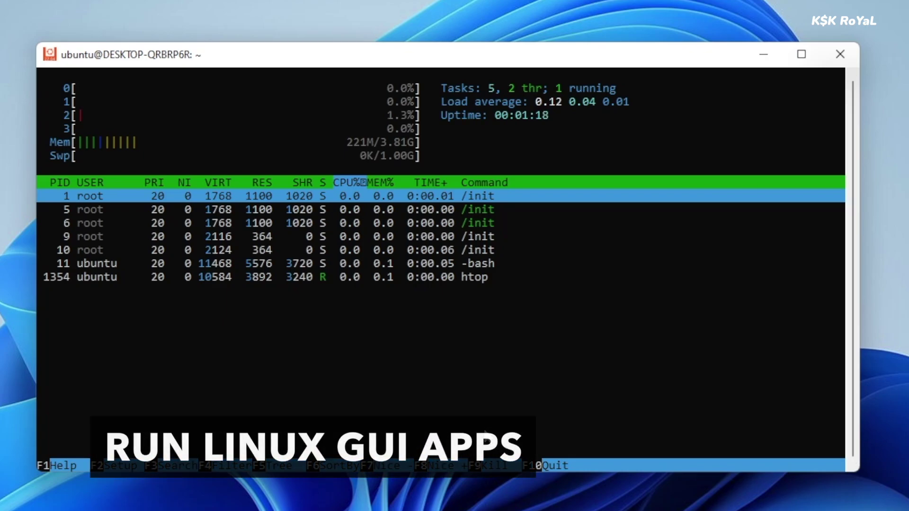
key("q")
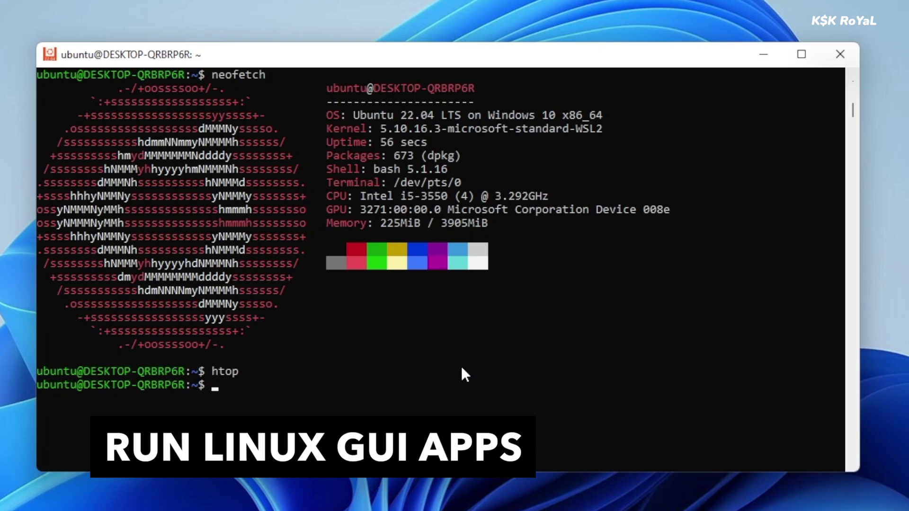
- Launch dxdiag from the Windows Run dialog
key("super+r")
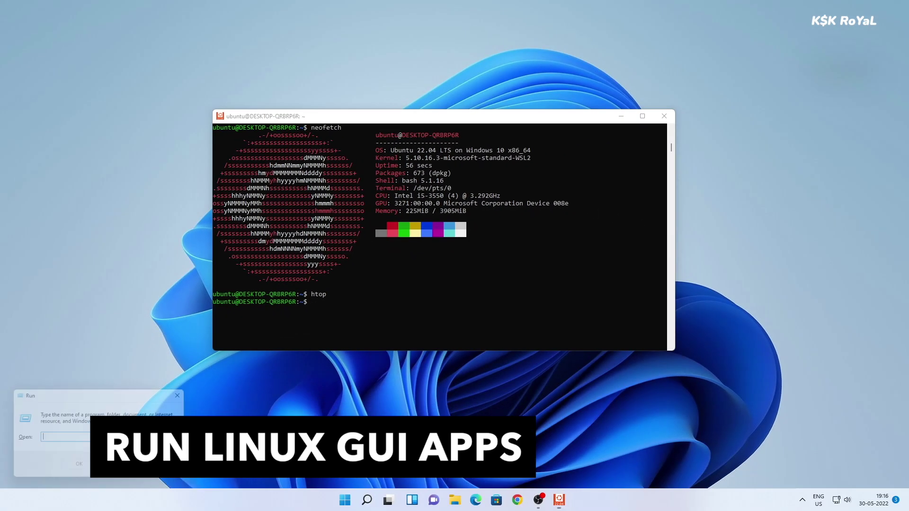
type("dx")
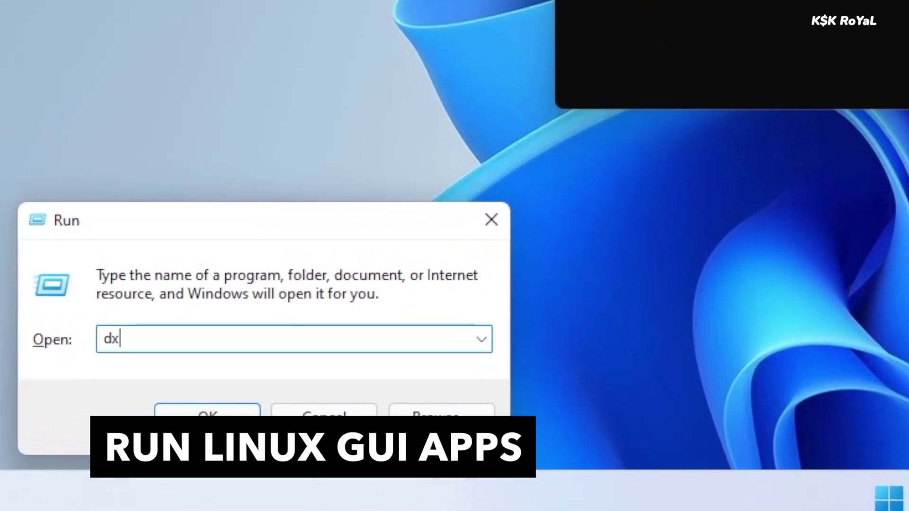
type("d")
type("iag")
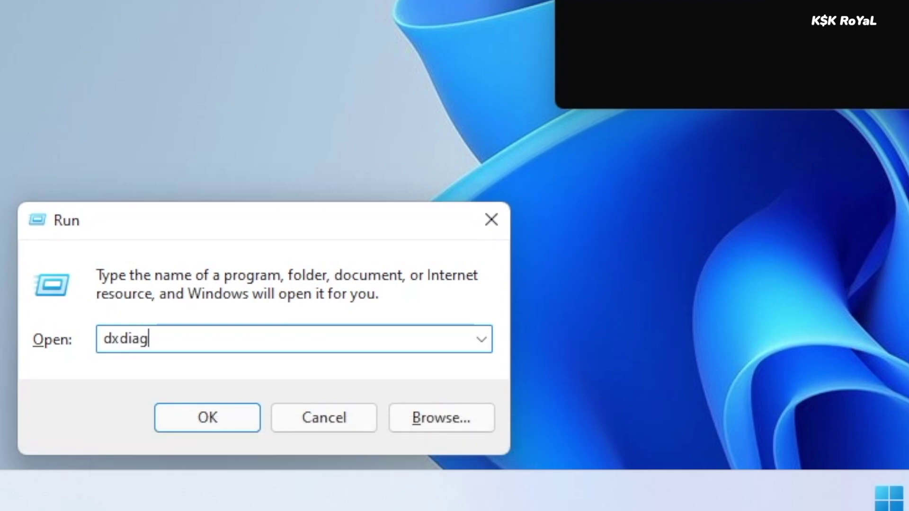
key("Return")
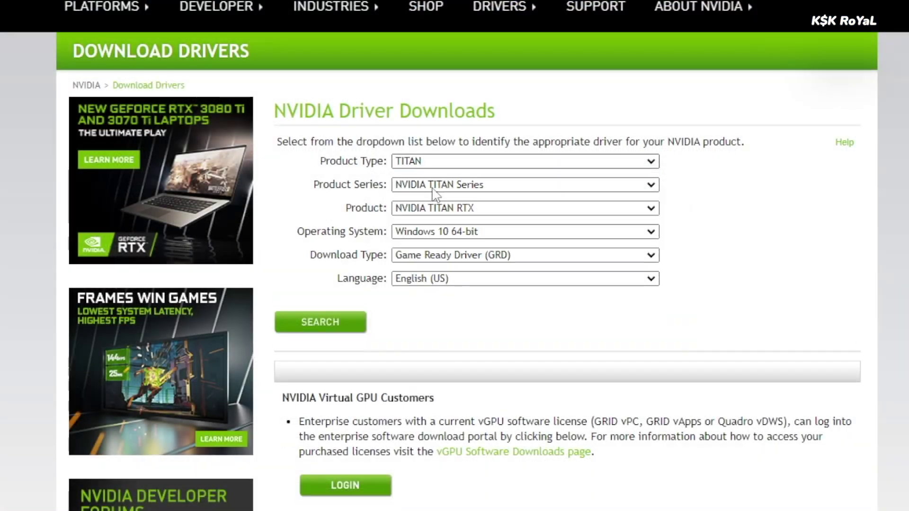
- Search drivers for GeForce 700 Series GT 730 on Windows 11 and select version 473.47
left_click(434, 184)
scroll(452, 343, "down", 5)
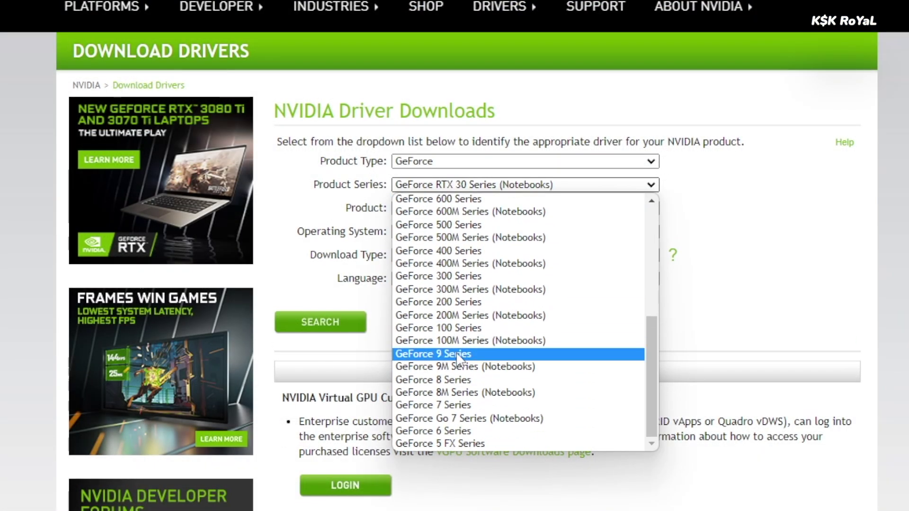
scroll(455, 350, "up", 5)
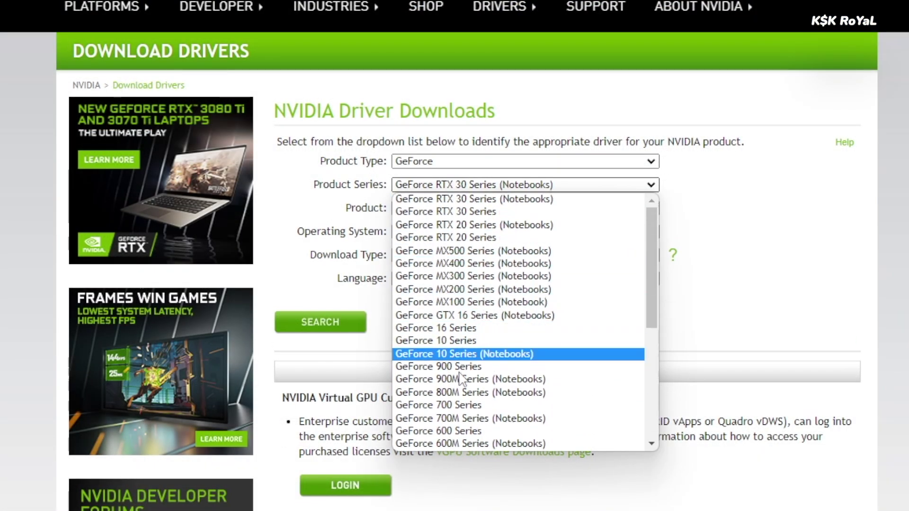
left_click(454, 405)
left_click(483, 213)
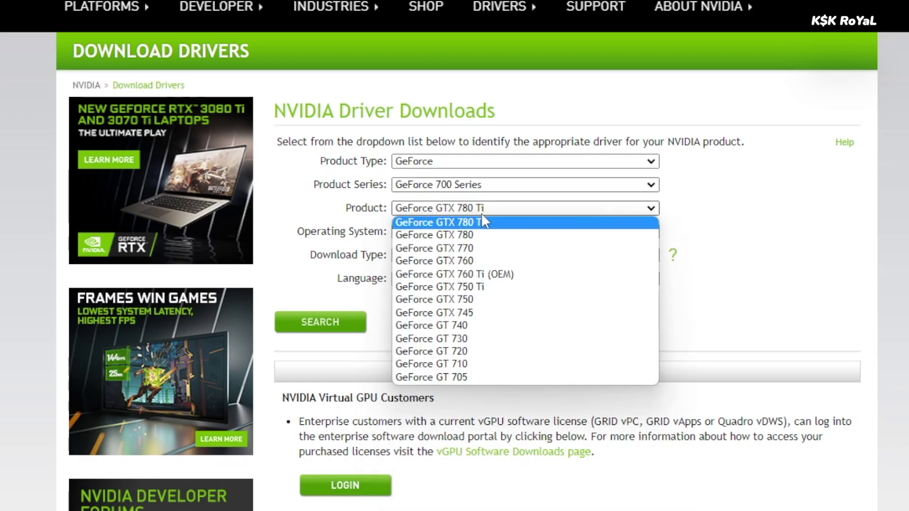
left_click(466, 340)
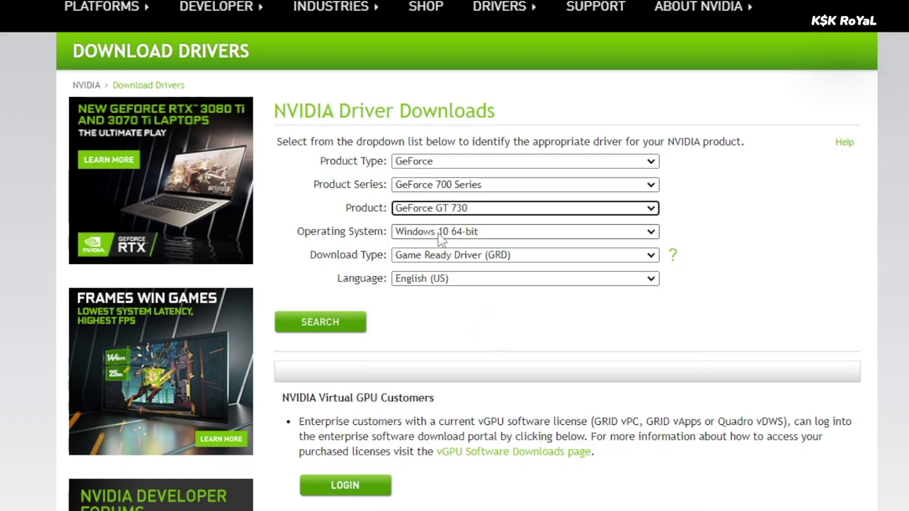
left_click(473, 233)
left_click(443, 268)
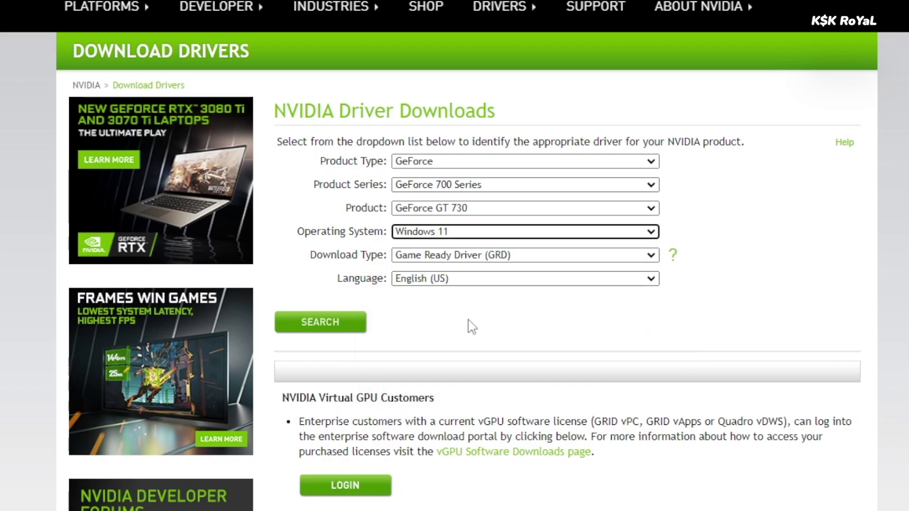
left_click(341, 332)
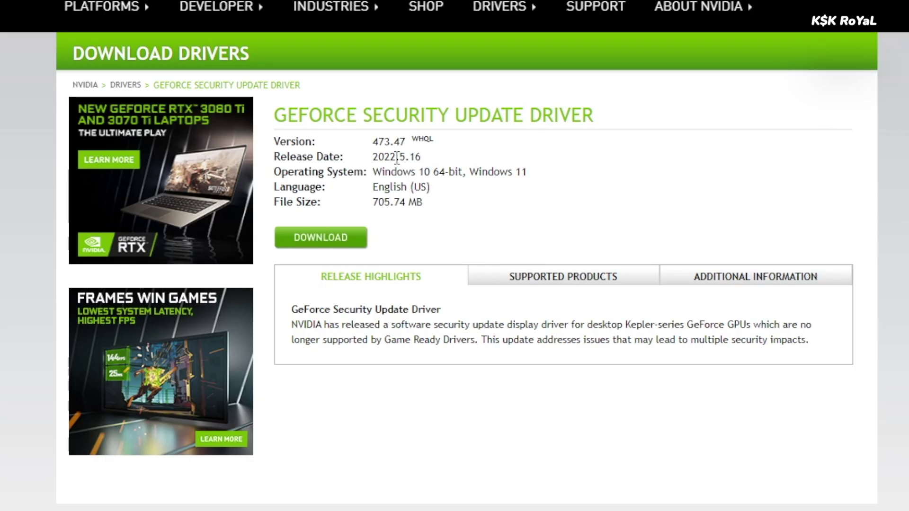
triple_click(392, 143)
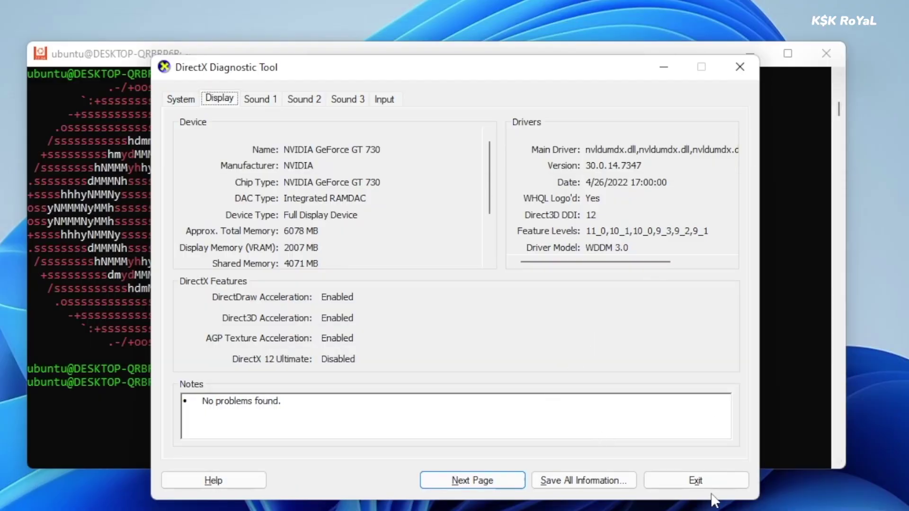
- Close the DirectX Diagnostic Tool and return focus to the Ubuntu terminal
left_click(740, 71)
left_click(446, 382)
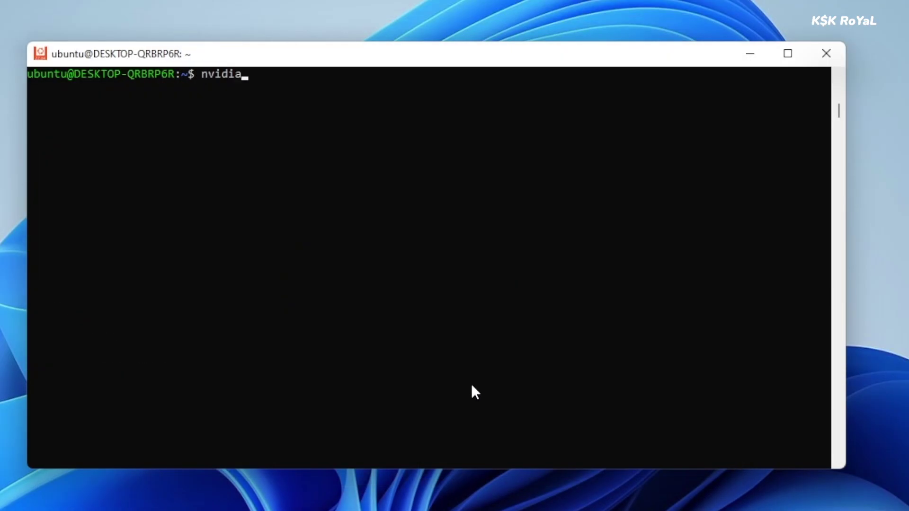
- Run nvidia-smi and select its GPU status table
type("-smi")
key("Return")
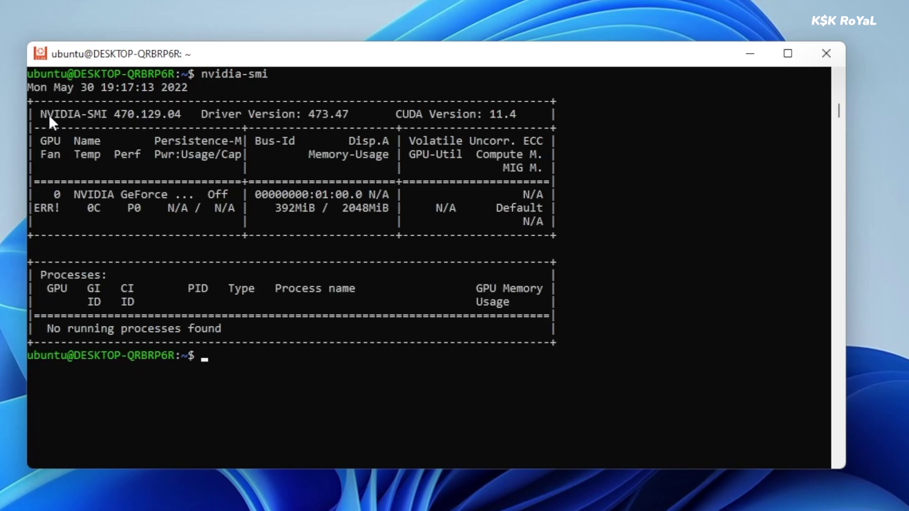
left_click_drag(47, 112, 575, 333)
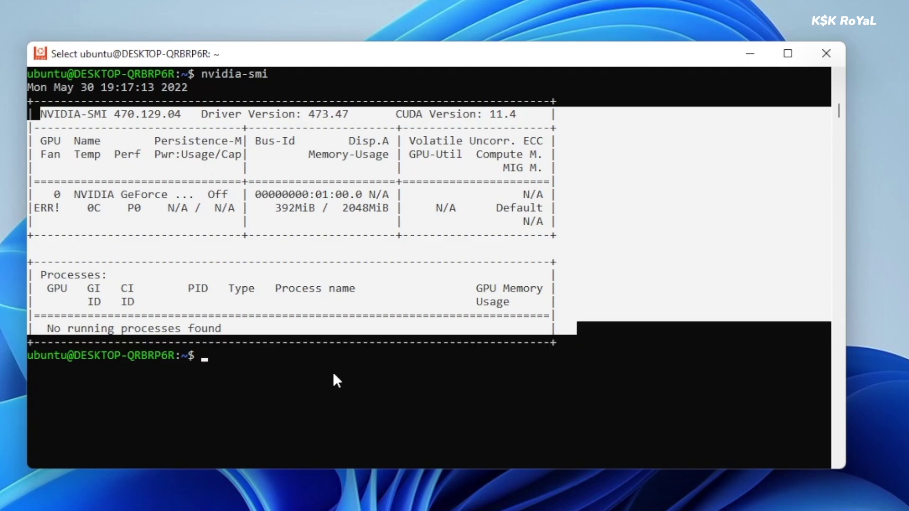
left_click(333, 372)
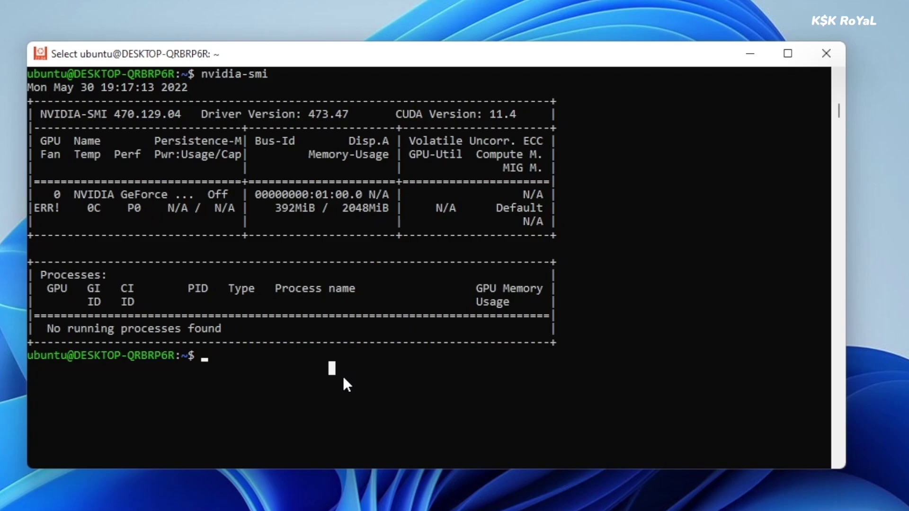
- Install GIMP and gedit with 'sudo apt install gimp gedit -y'
type("sudo apt instal")
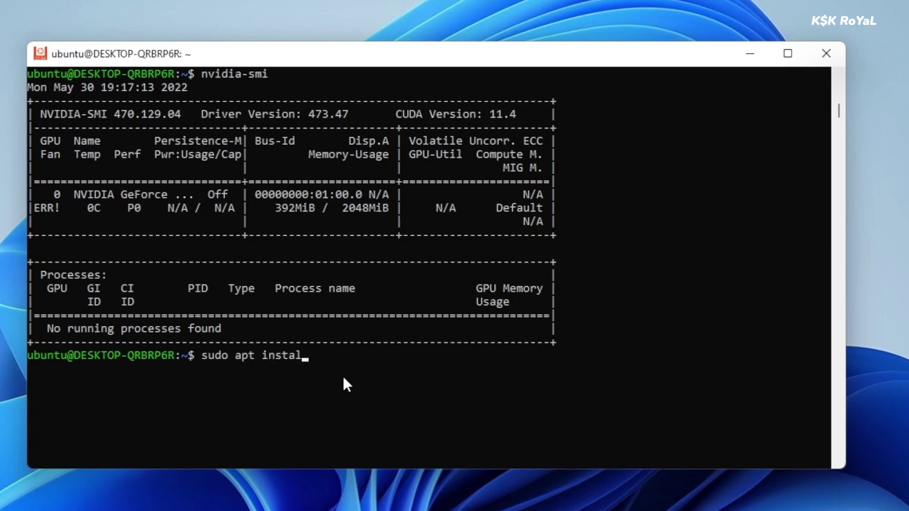
type("l gimp gedit -y")
key("Return")
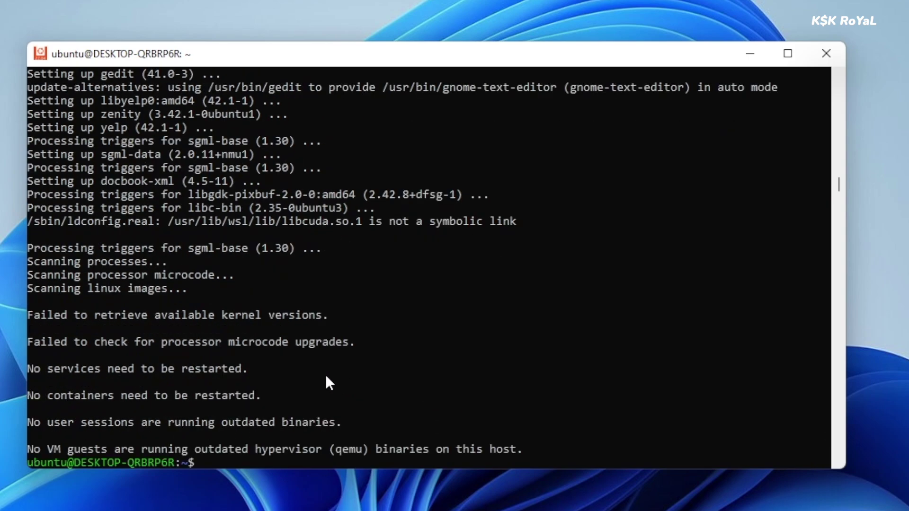
key("super")
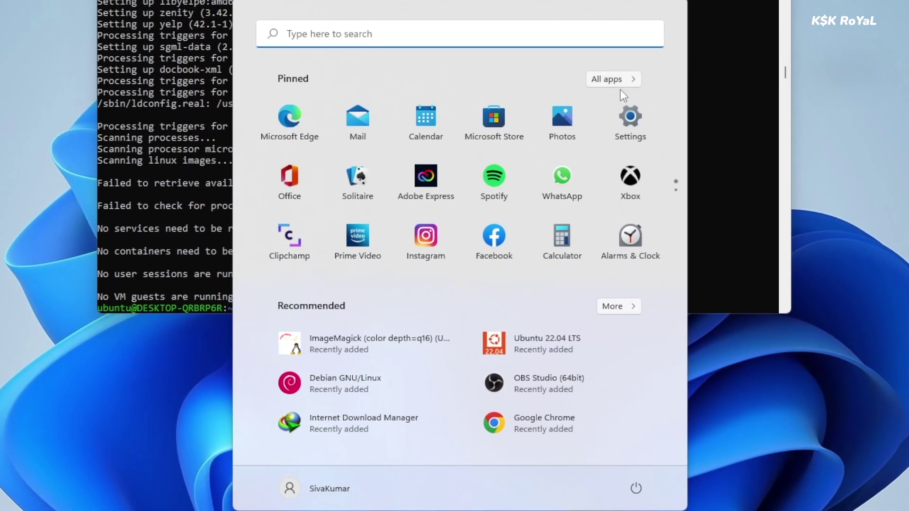
- Launch Text Editor from the Ubuntu-22.04 folder in All apps
left_click(624, 81)
scroll(473, 331, "down", 2)
scroll(453, 341, "down", 10)
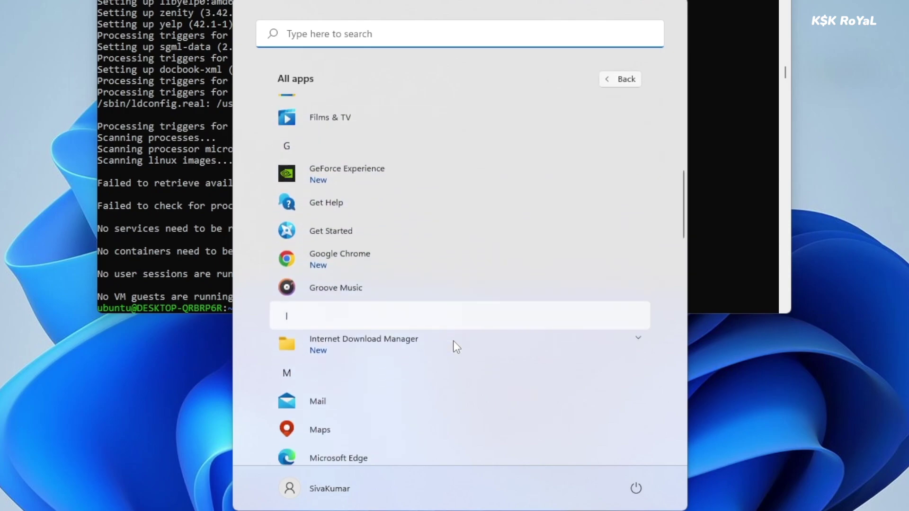
left_click(405, 367)
scroll(399, 362, "down", 2)
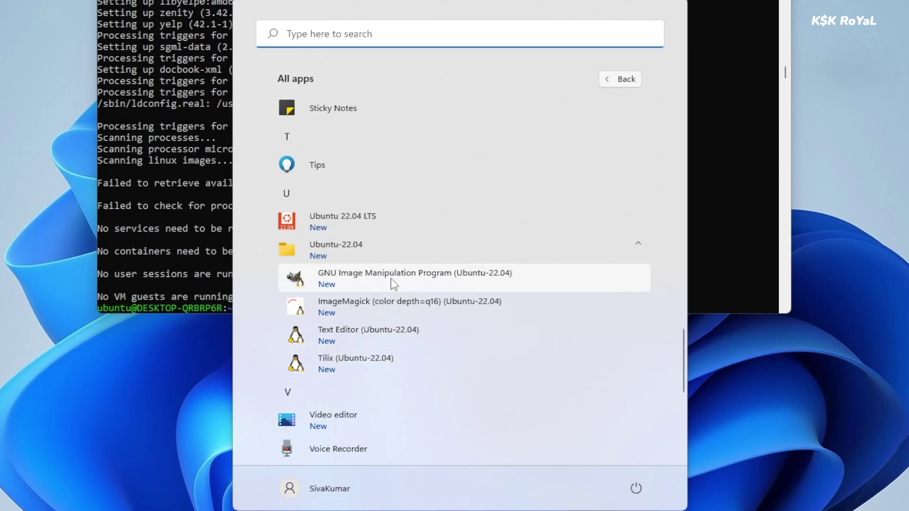
left_click(422, 339)
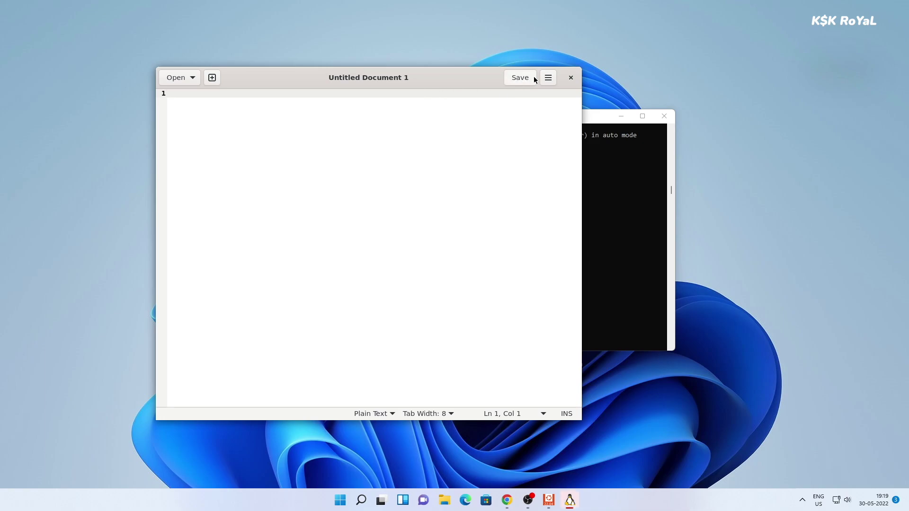
- Check gedit's About info, then type 'hello there this is Gnome apps that is running inside windows using WSL kernel.. WOWW'
left_click(548, 77)
left_click(503, 294)
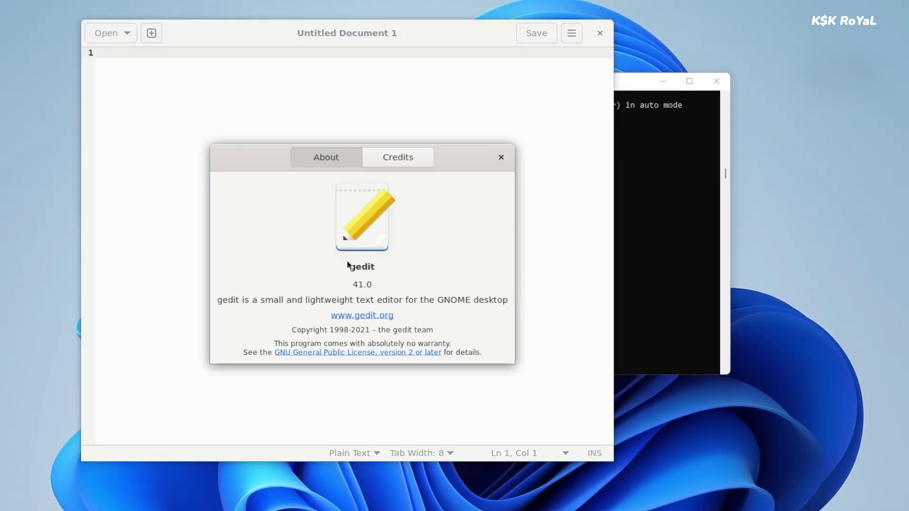
left_click(501, 157)
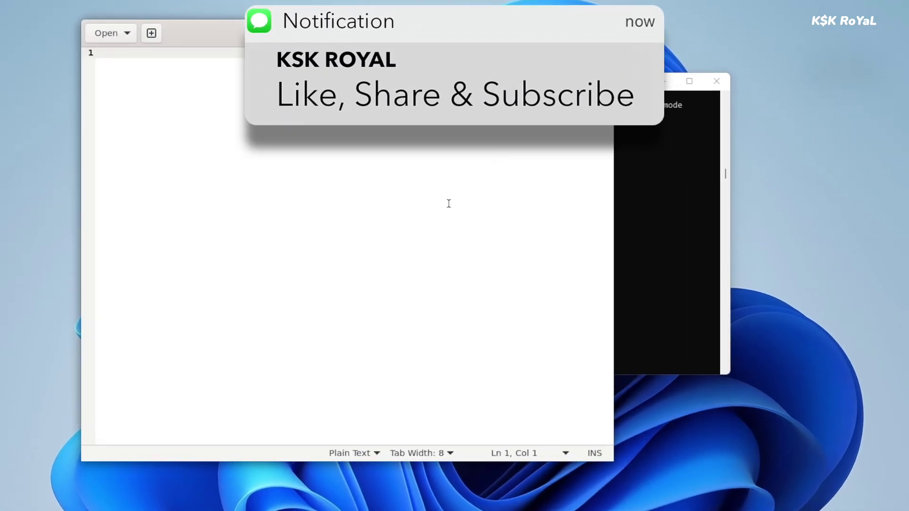
type("hello there this is Gnome apps that is running inside windows using WSL kernel")
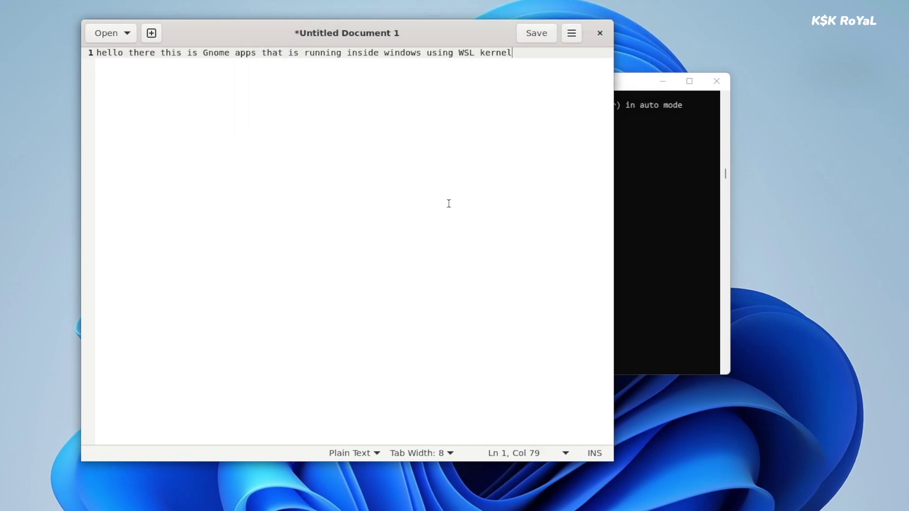
type(".. WOWWW")
- Launch GIMP from the Ubuntu-22.04 apps, close it, then close gedit choosing to save
key("super")
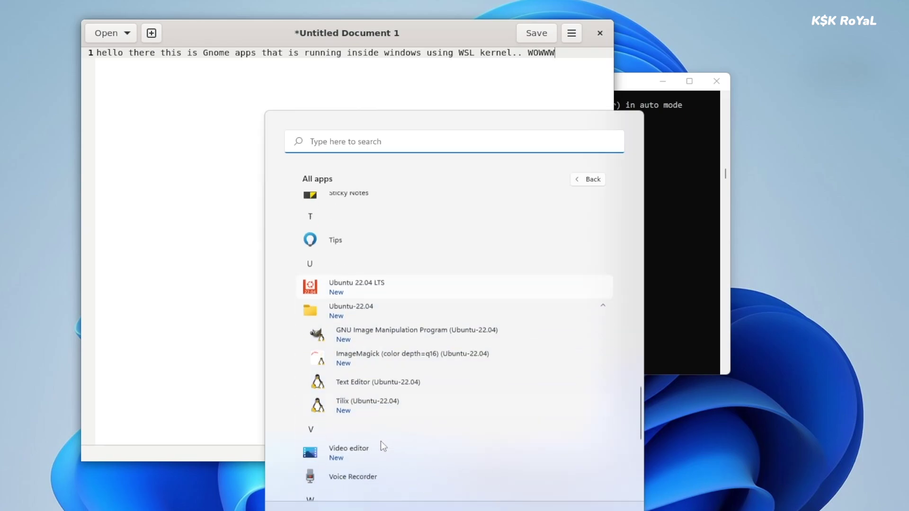
scroll(379, 442, "down", 3)
left_click(404, 256)
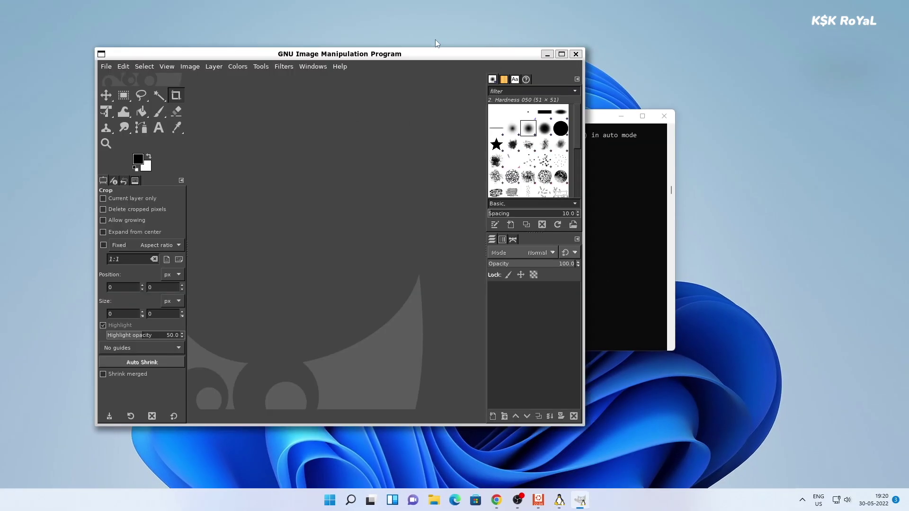
left_click_drag(419, 53, 585, 71)
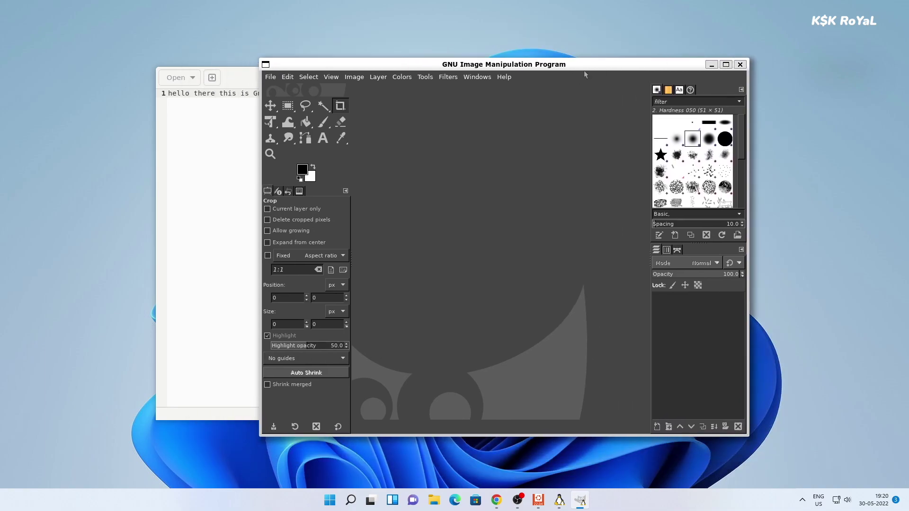
left_click(252, 75)
key("alt+Tab")
left_click(742, 67)
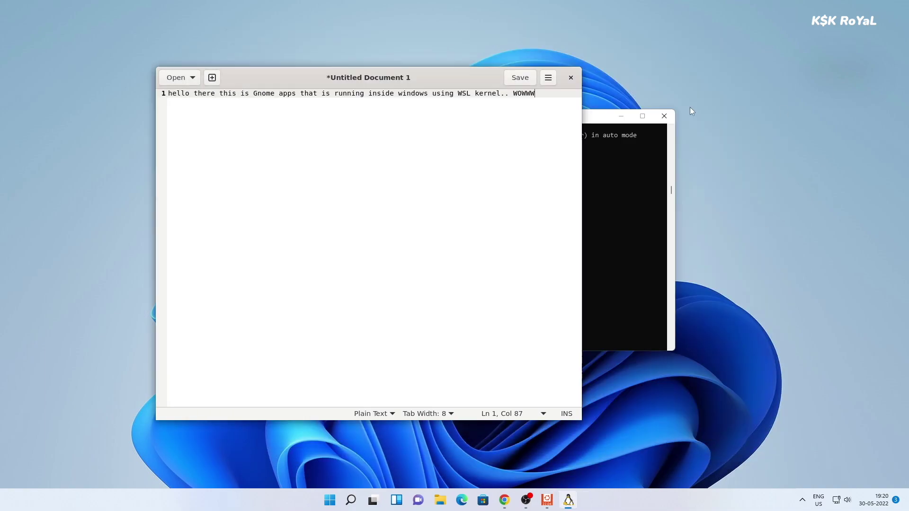
left_click(572, 78)
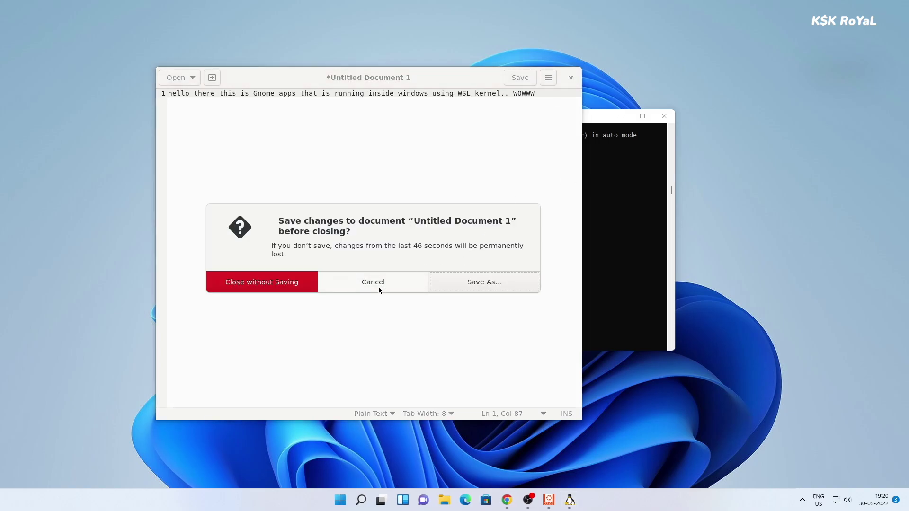
left_click(467, 285)
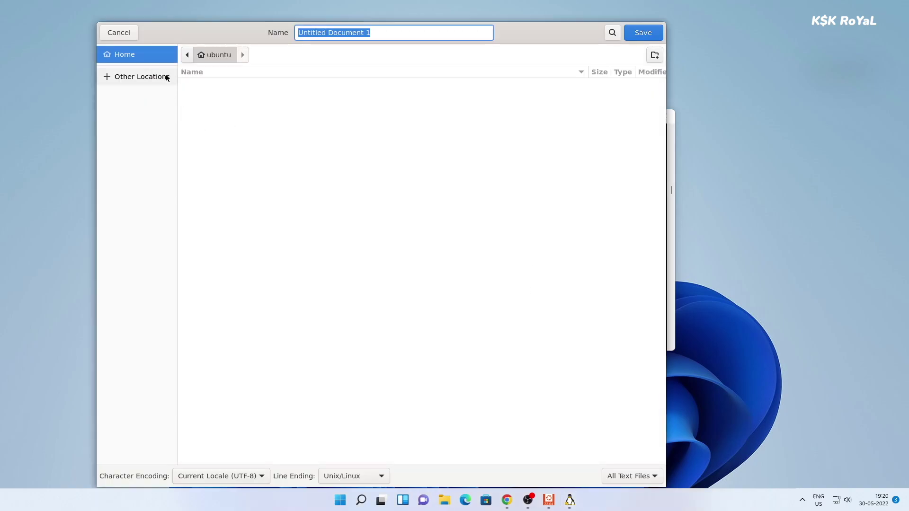
- Save the document to finish closing gedit, then clear the Ubuntu terminal screen
left_click(651, 39)
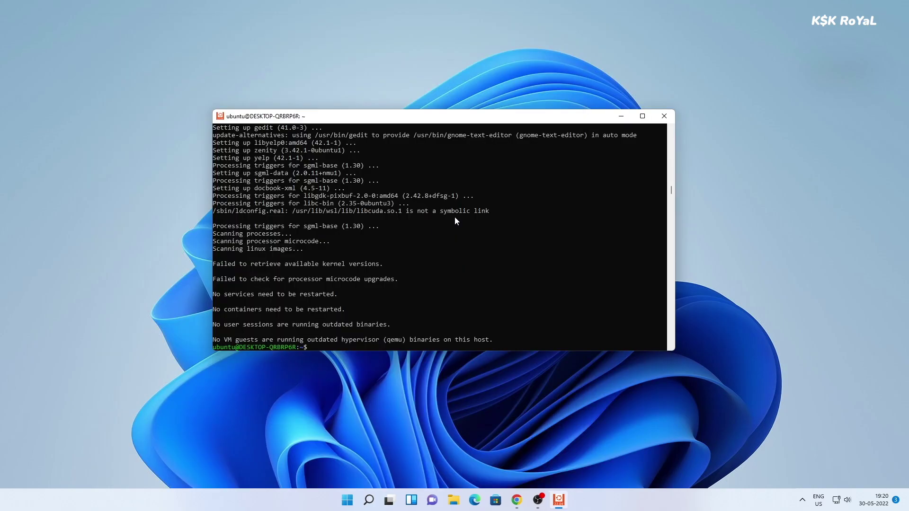
left_click(543, 310)
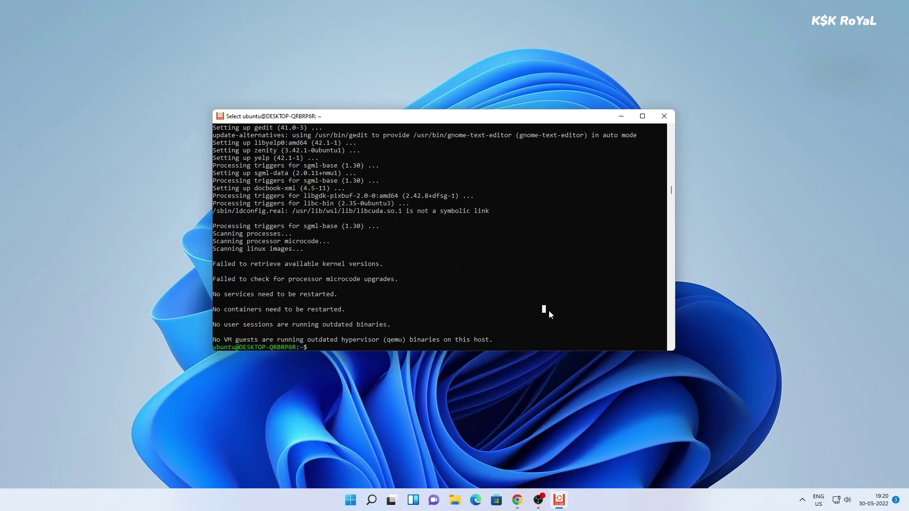
type("fl")
key("ctrl+l")
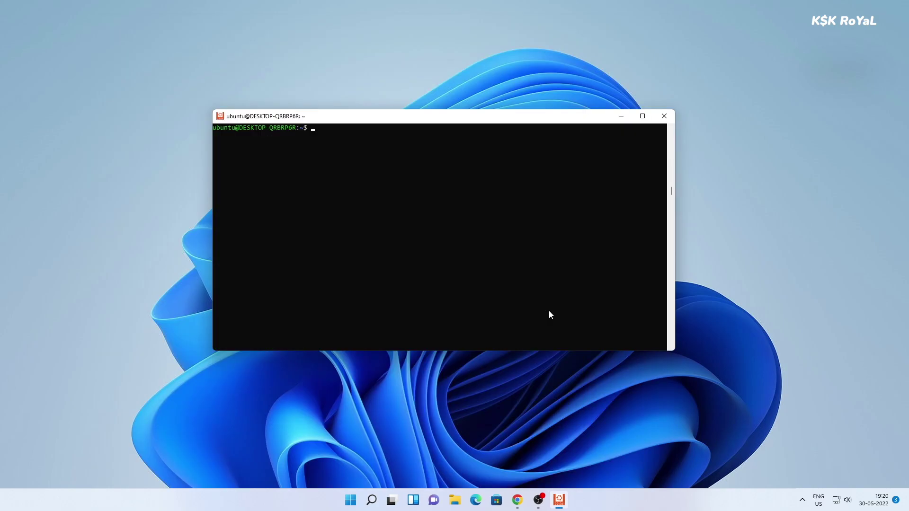